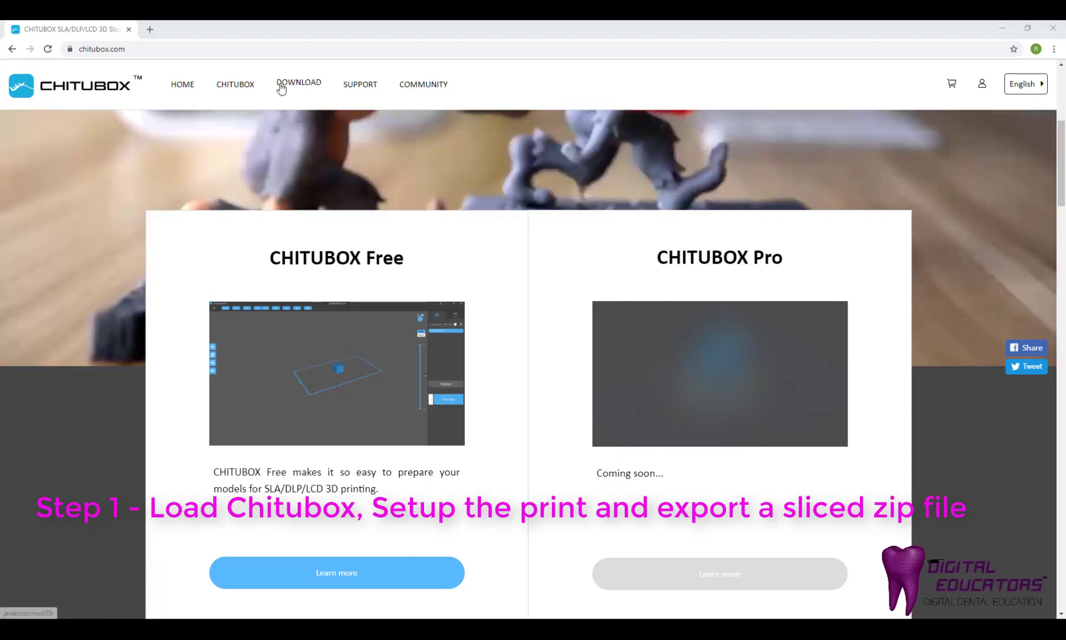
Open the CHITUBOX Free download page from the website's download section.
mouse_move(303, 89)
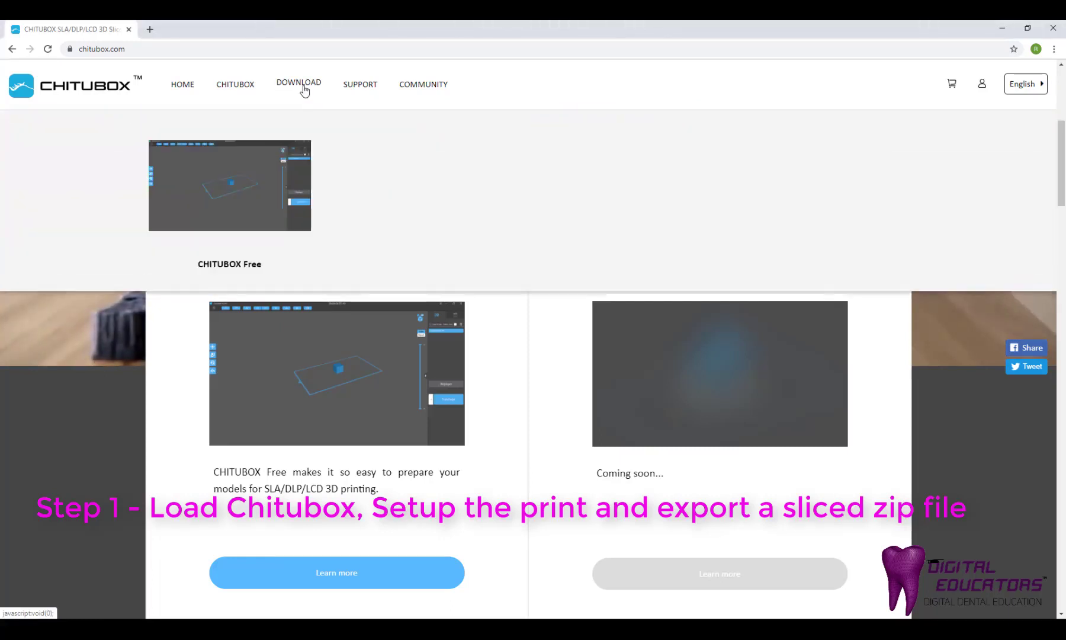
click(252, 188)
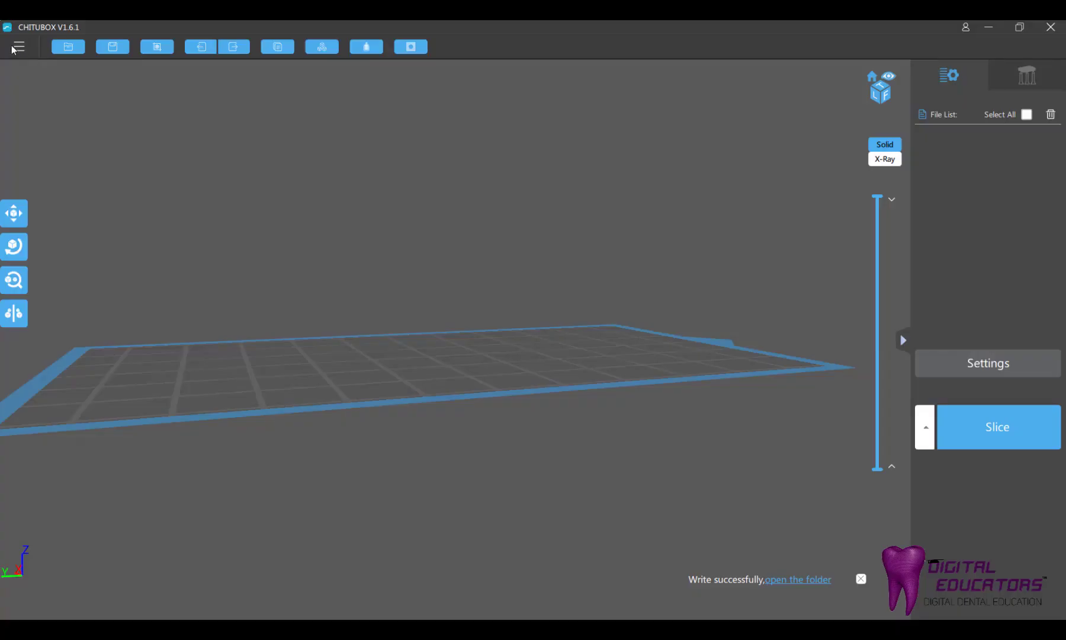
Switch to CHITUBOX and load Guide.stl from the Sonic Tutorial folder onto the build plate.
click(18, 47)
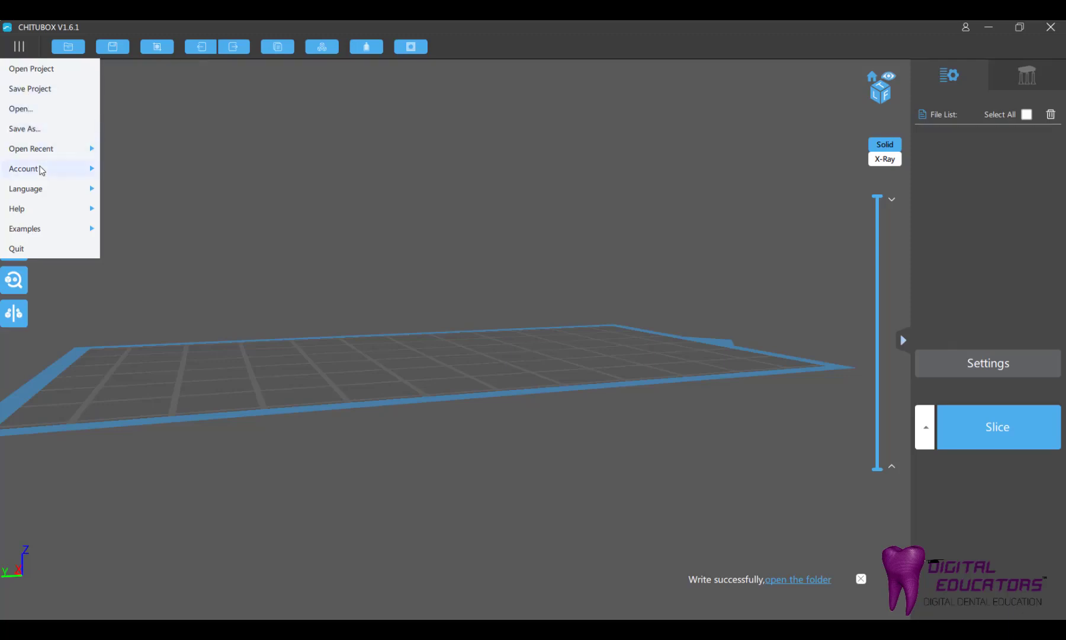
click(45, 109)
click(128, 98)
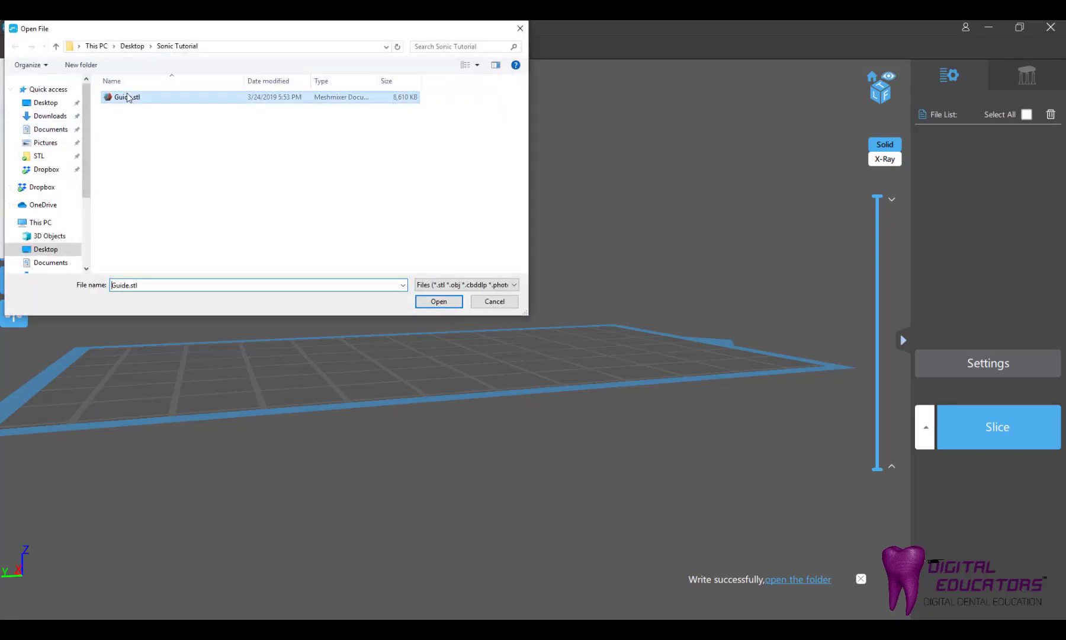
click(429, 302)
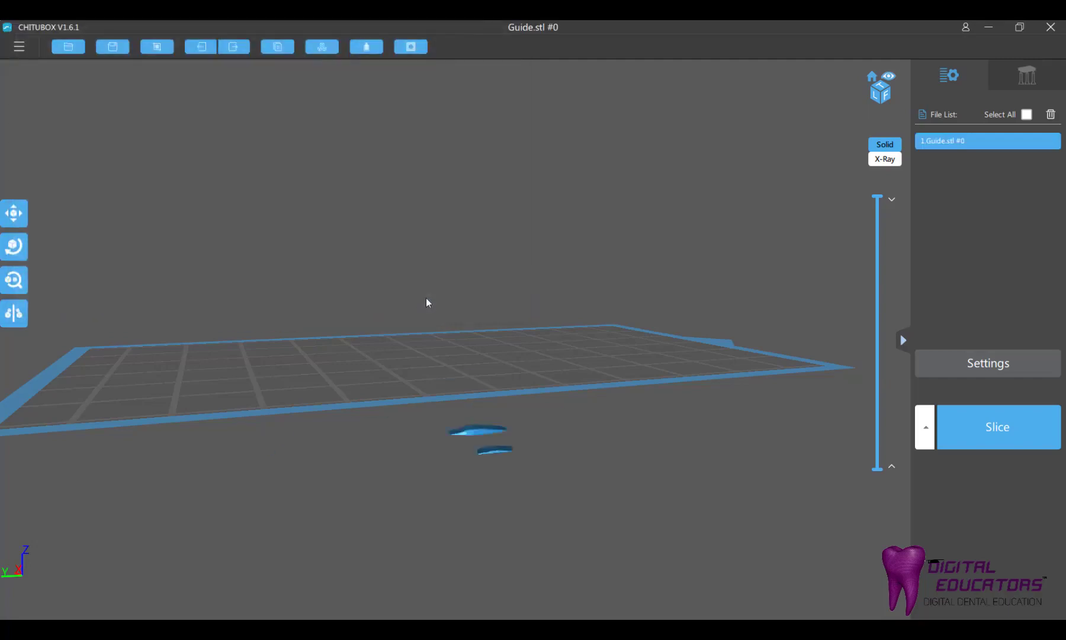
drag(674, 331, 650, 322)
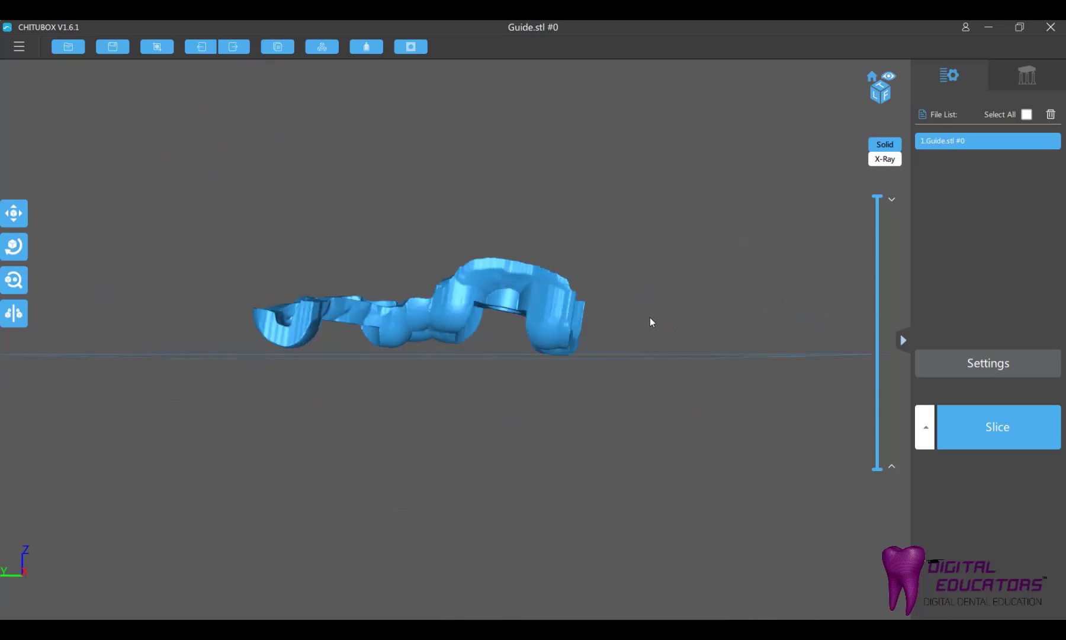
Add a new machine to the print settings, choosing the Default type from the list of printers.
click(971, 366)
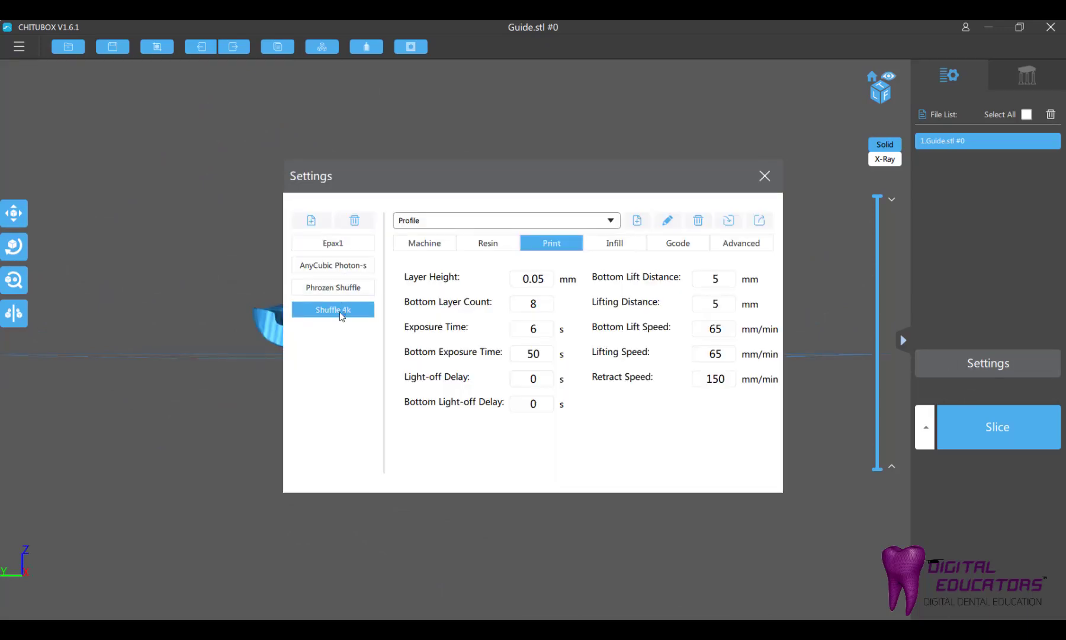
click(319, 226)
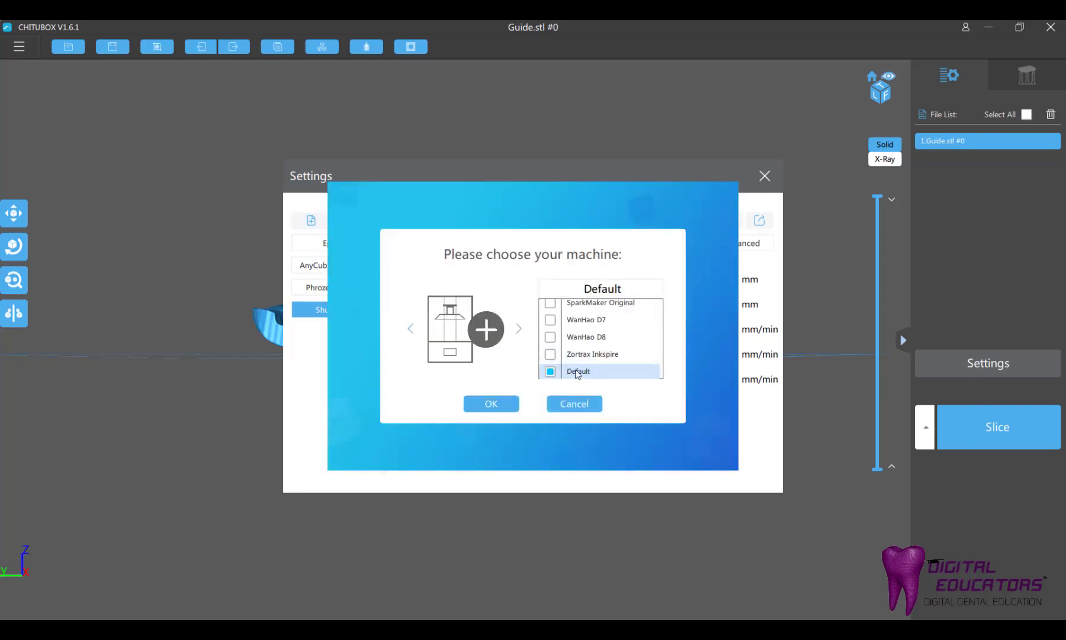
scroll(579, 363, up, 10)
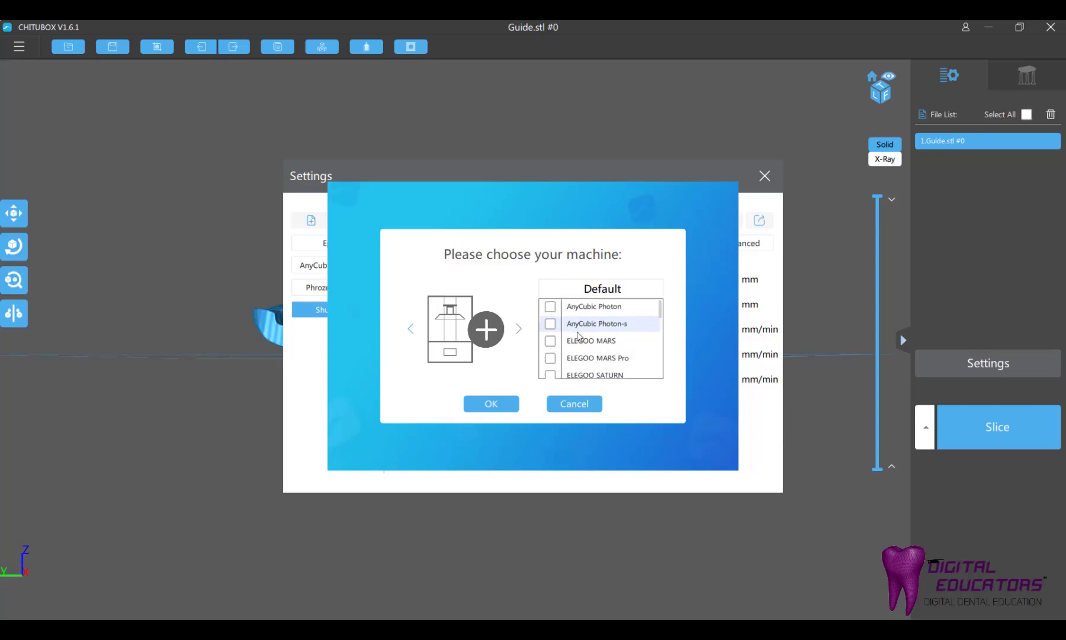
scroll(578, 334, down, 3)
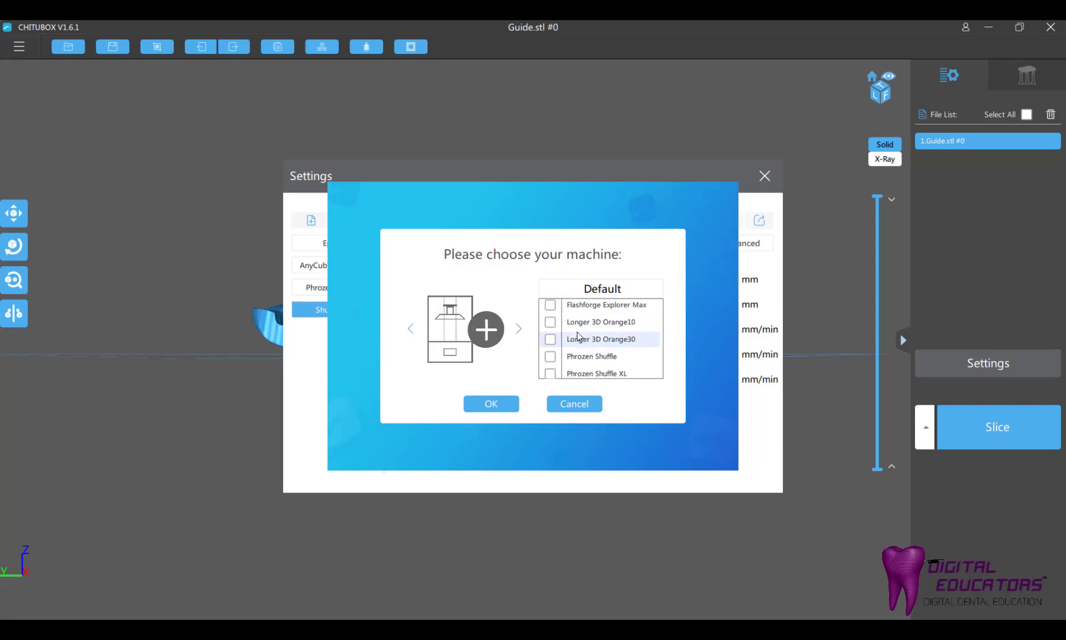
scroll(577, 335, down, 6)
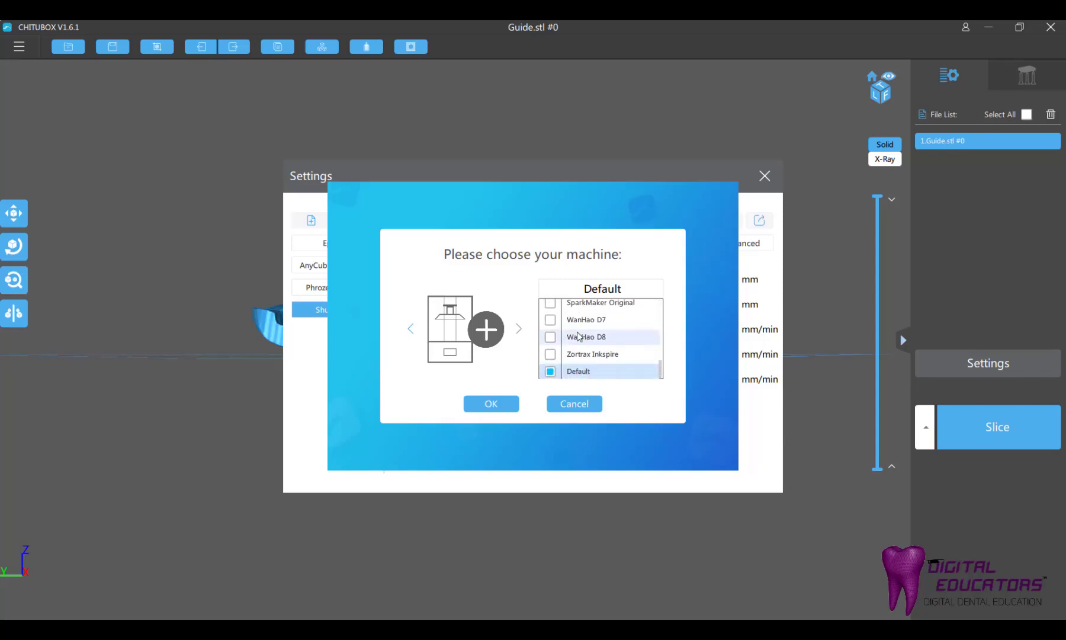
scroll(579, 337, up, 3)
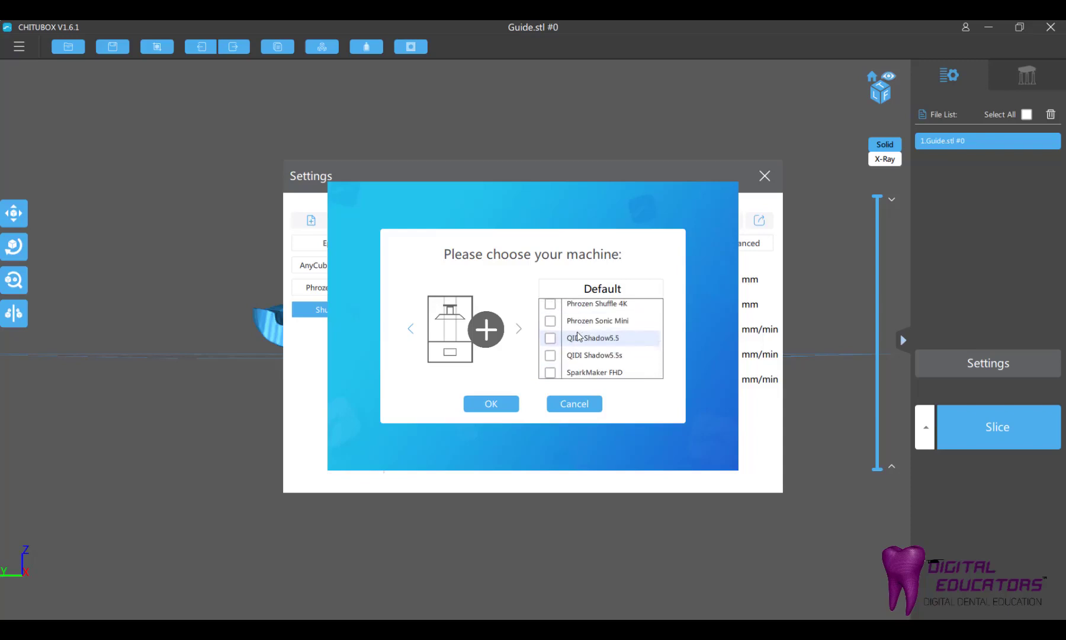
scroll(579, 336, down, 3)
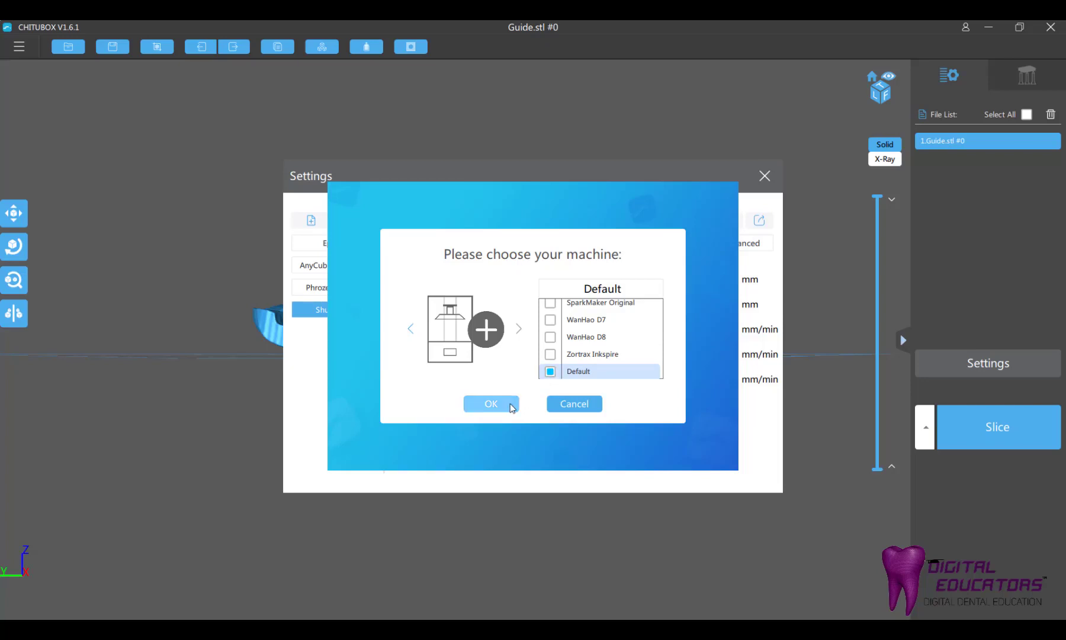
click(551, 372)
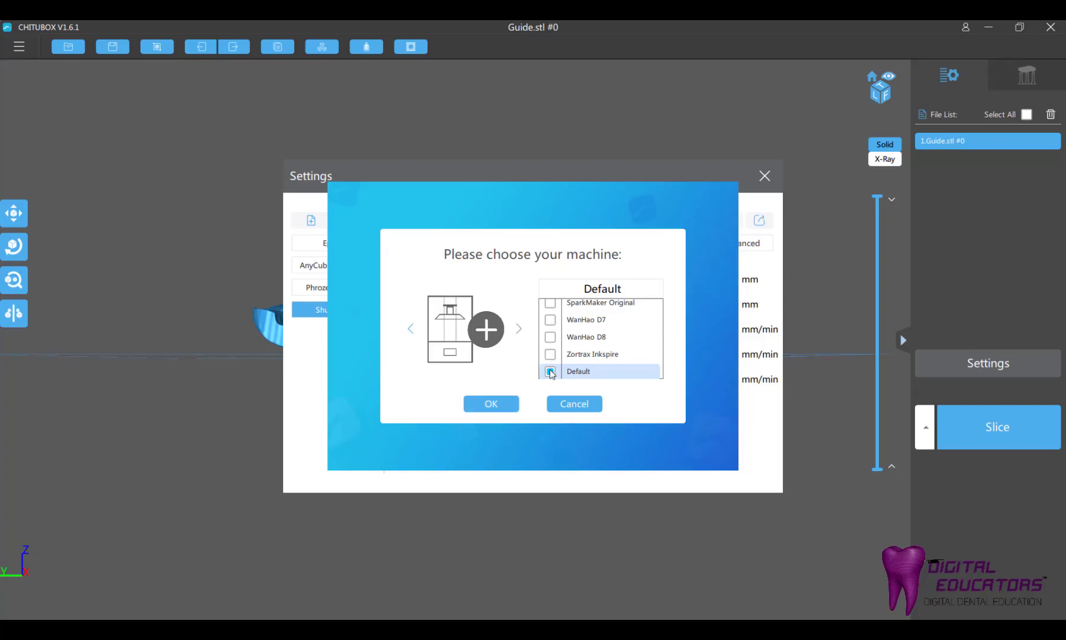
click(506, 404)
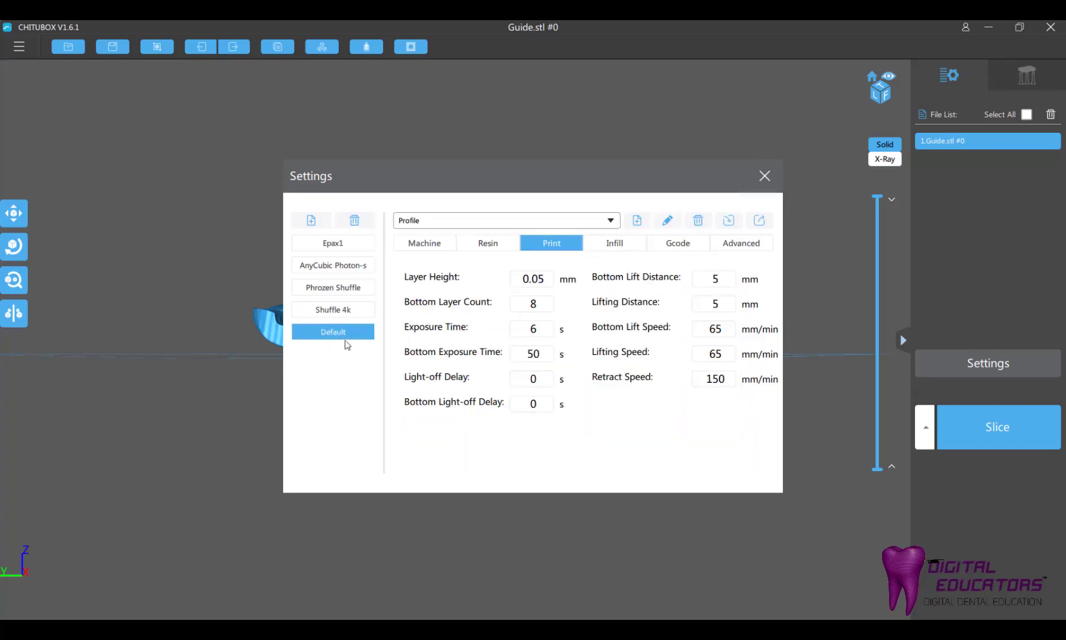
Rename the new Default machine as Phrozen Sonic.
click(426, 246)
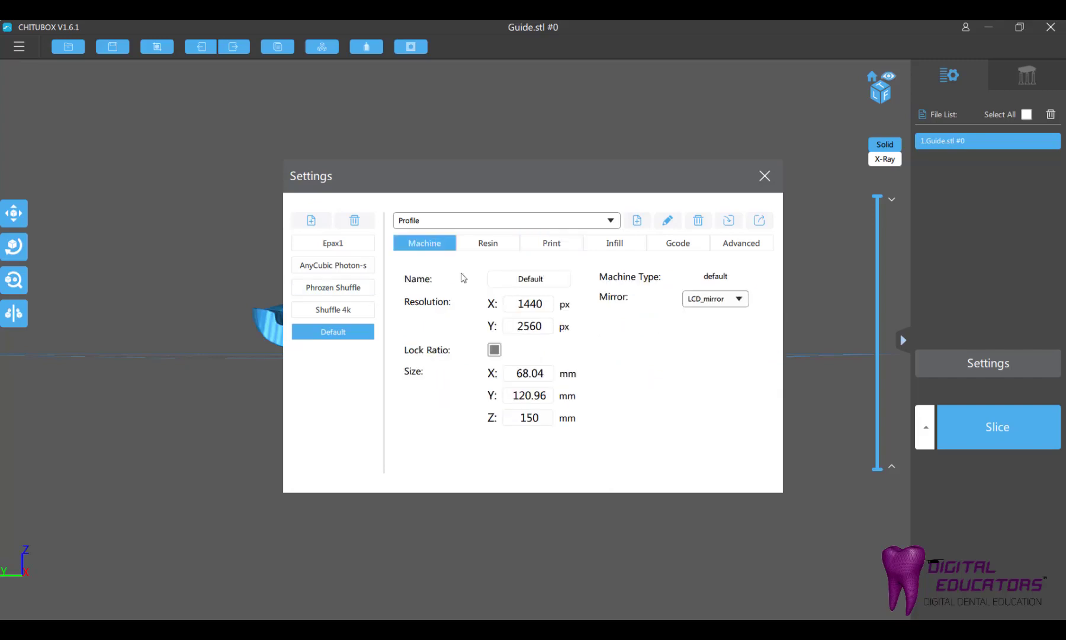
drag(544, 281, 464, 278)
text(Phrozen Sonic)
key(Return)
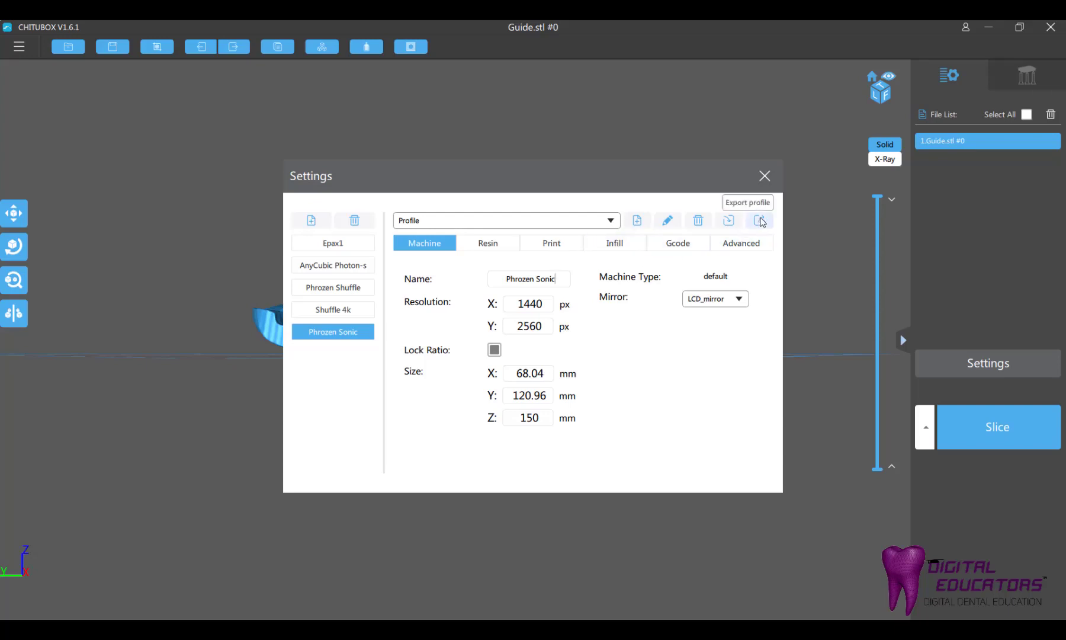
Import the _Phrozen_Sonic_Nextdent_SG_profile.cfg profile for the Phrozen Sonic machine.
click(728, 221)
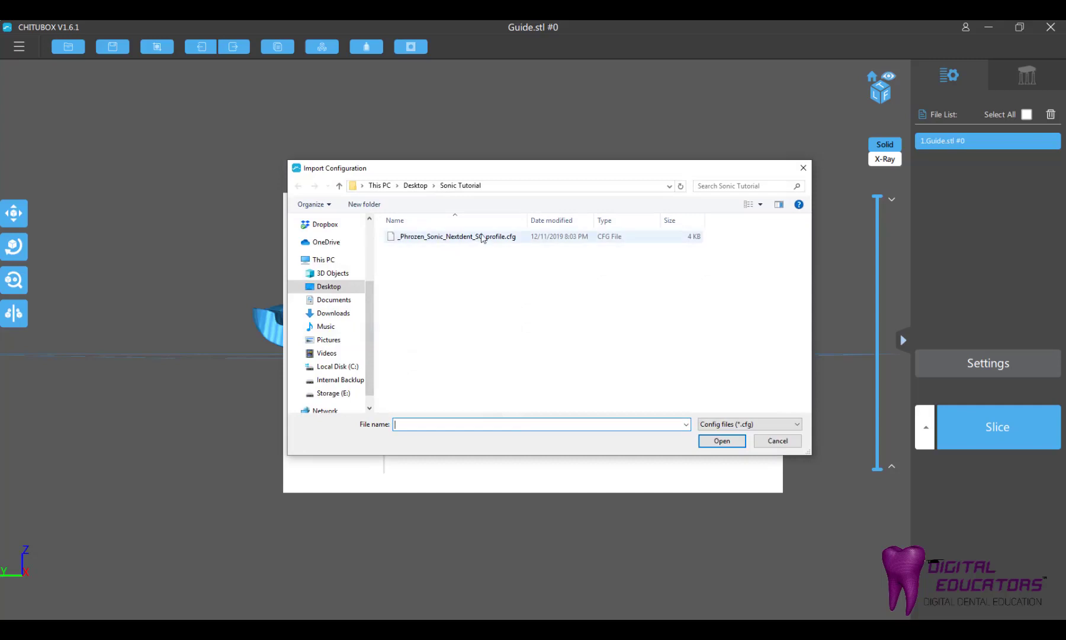
click(483, 238)
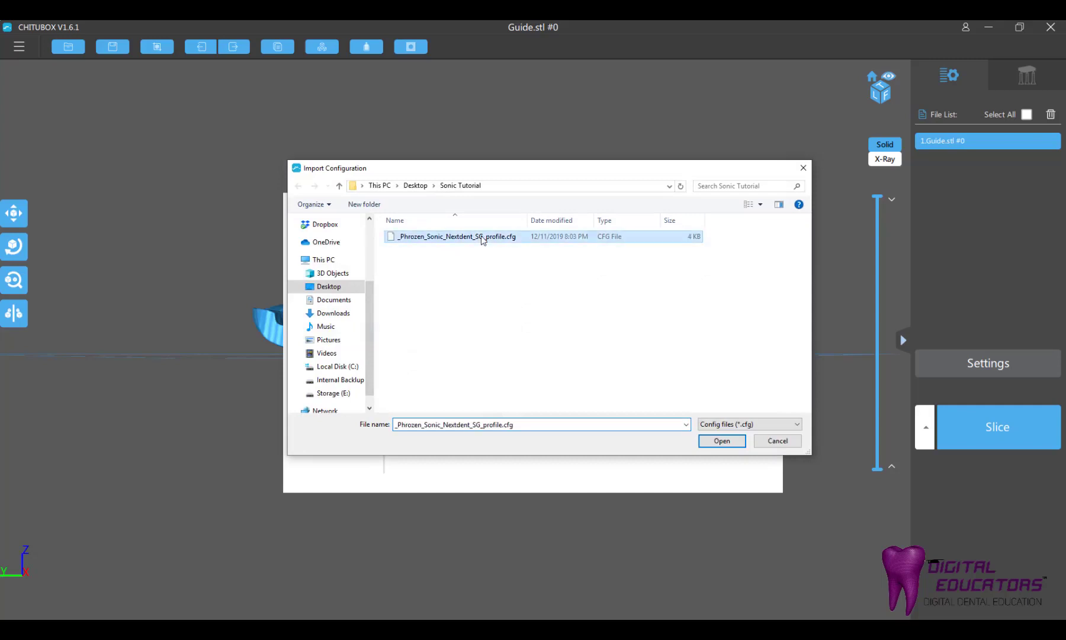
click(740, 445)
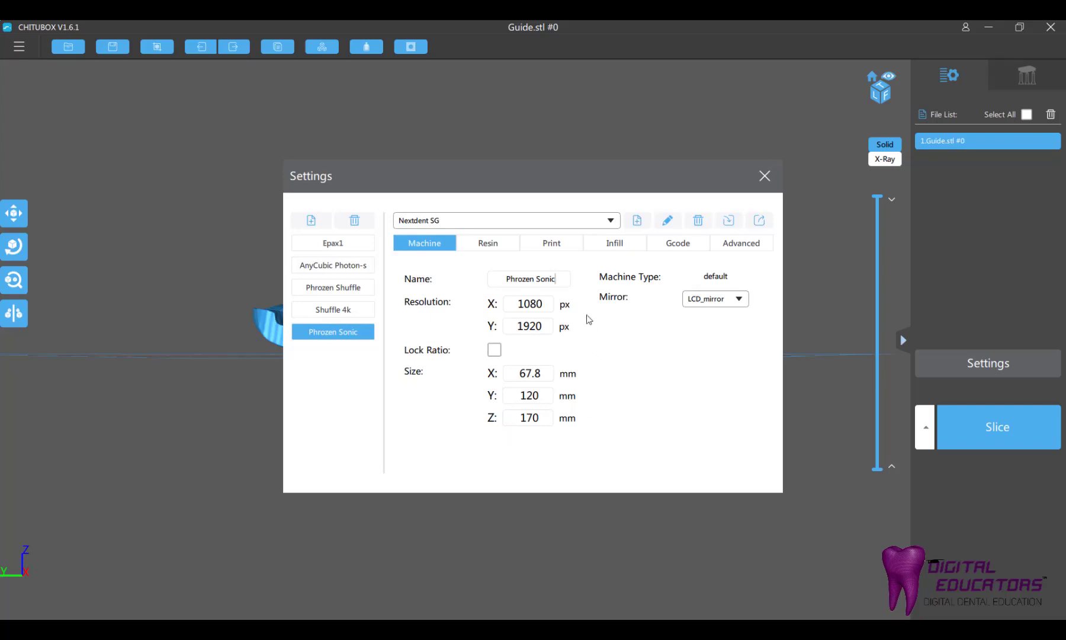
Review the imported profile's resin, print and machine parameters, and close the settings.
click(496, 249)
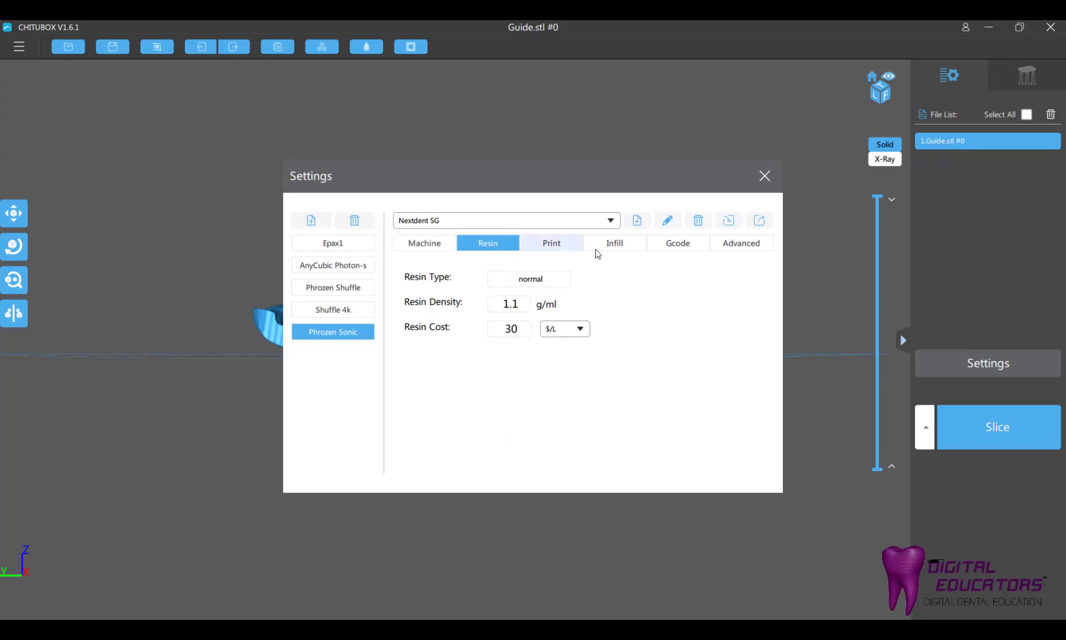
click(572, 246)
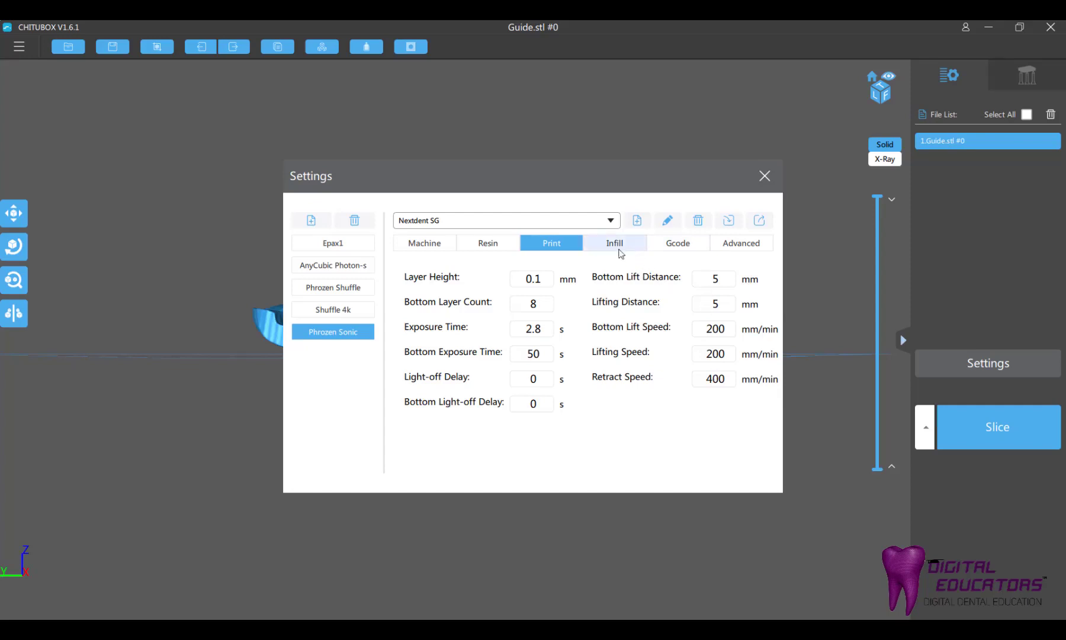
click(423, 243)
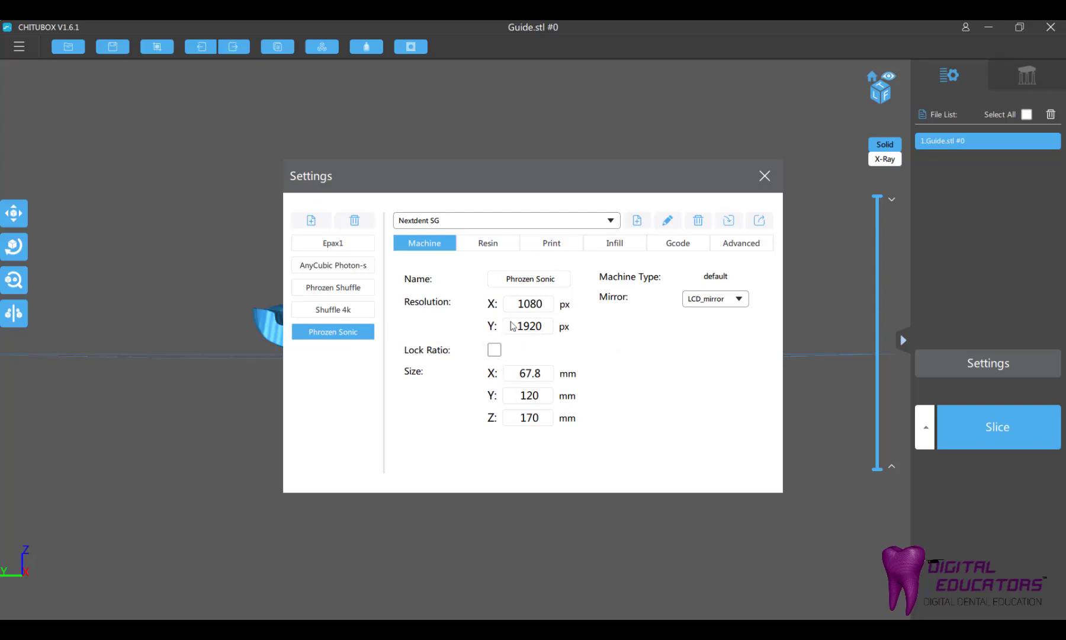
click(542, 241)
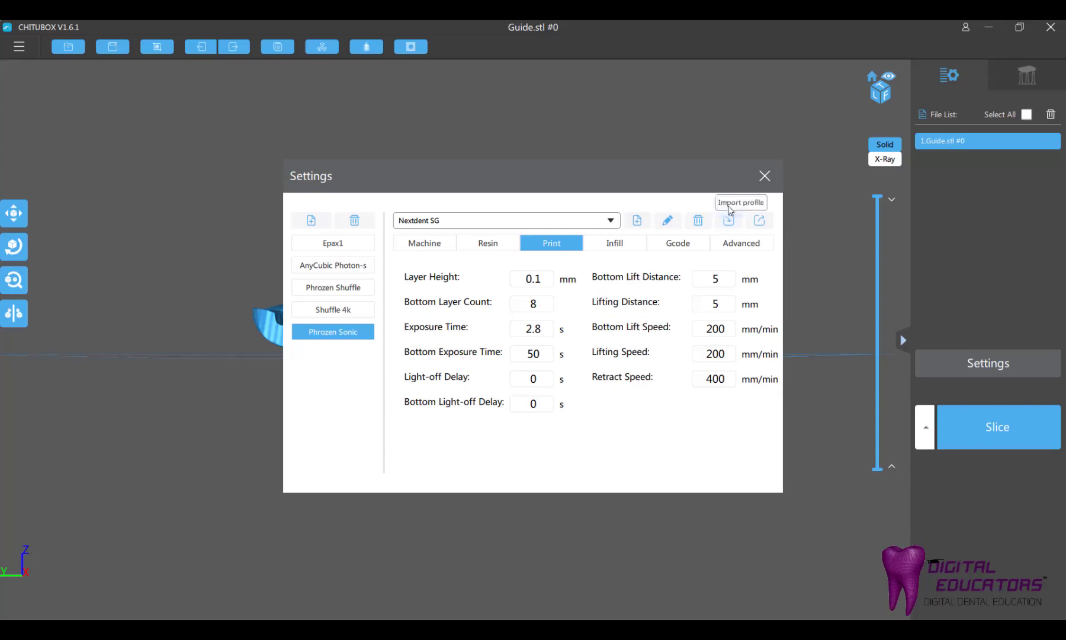
click(764, 177)
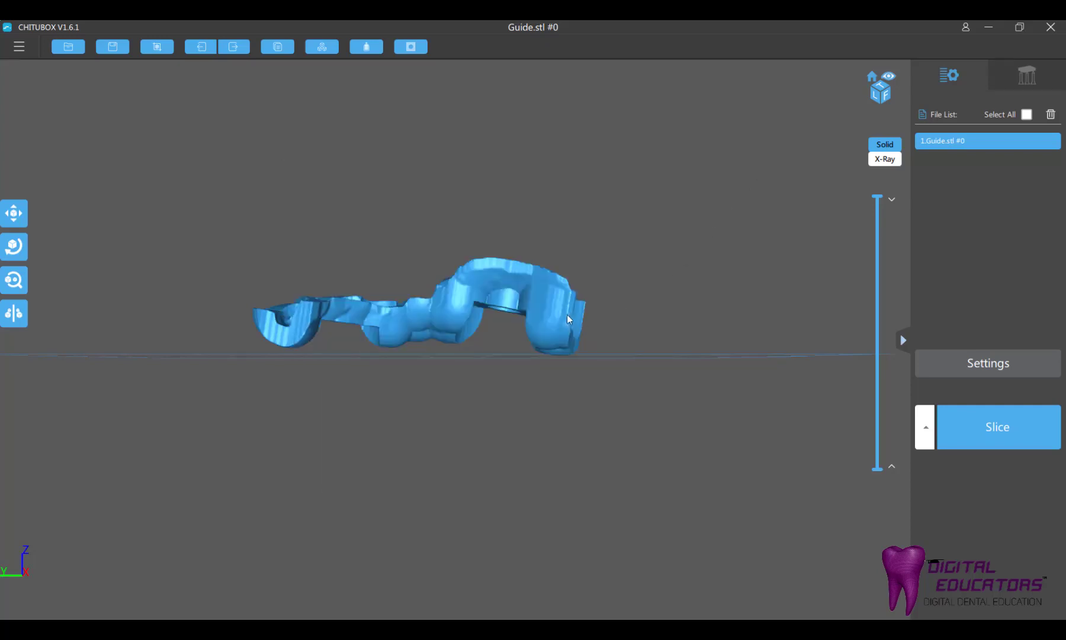
Tilt the guide slightly about the X axis so one end rises off the build plate.
drag(589, 243, 443, 314)
key(r)
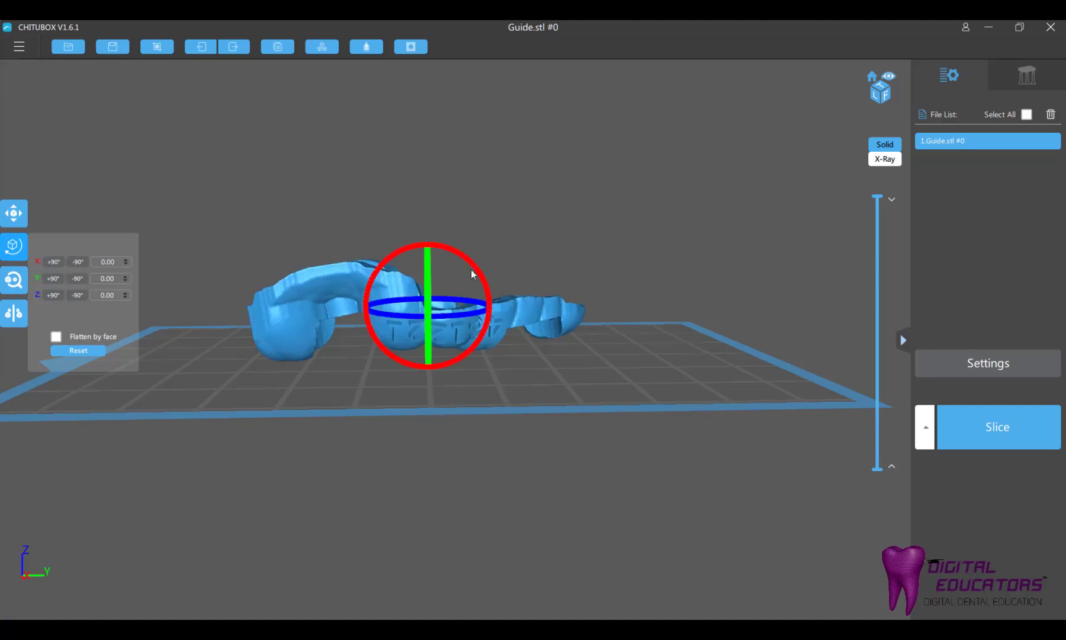
drag(477, 271, 473, 274)
click(625, 330)
right_drag(625, 330, 406, 321)
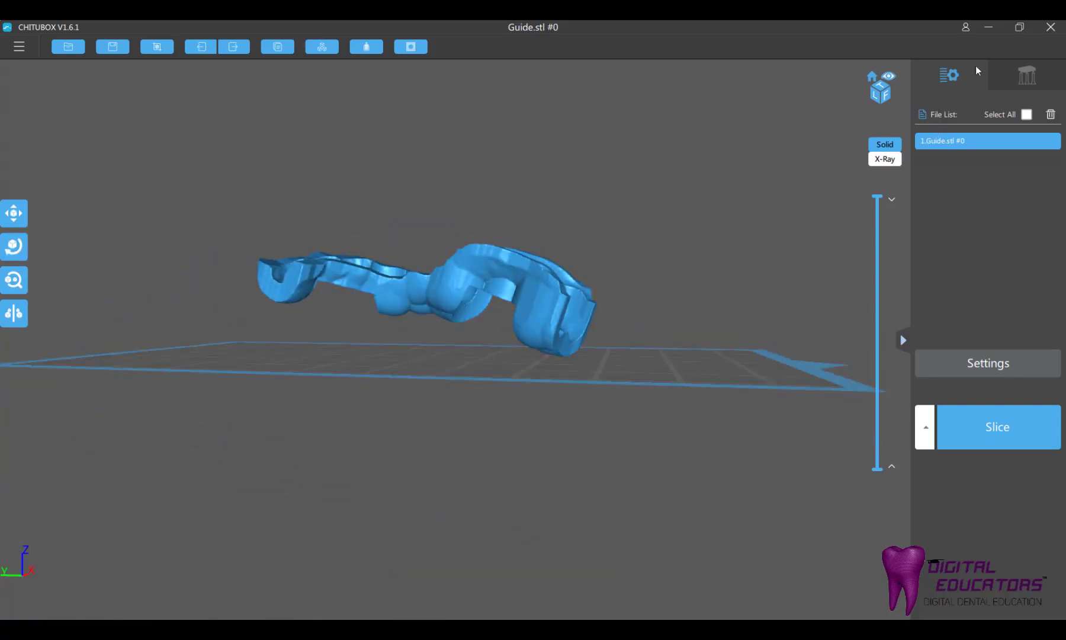
Open the support settings and examine the medium support's middle, bottom, raft and top parameters.
click(1030, 77)
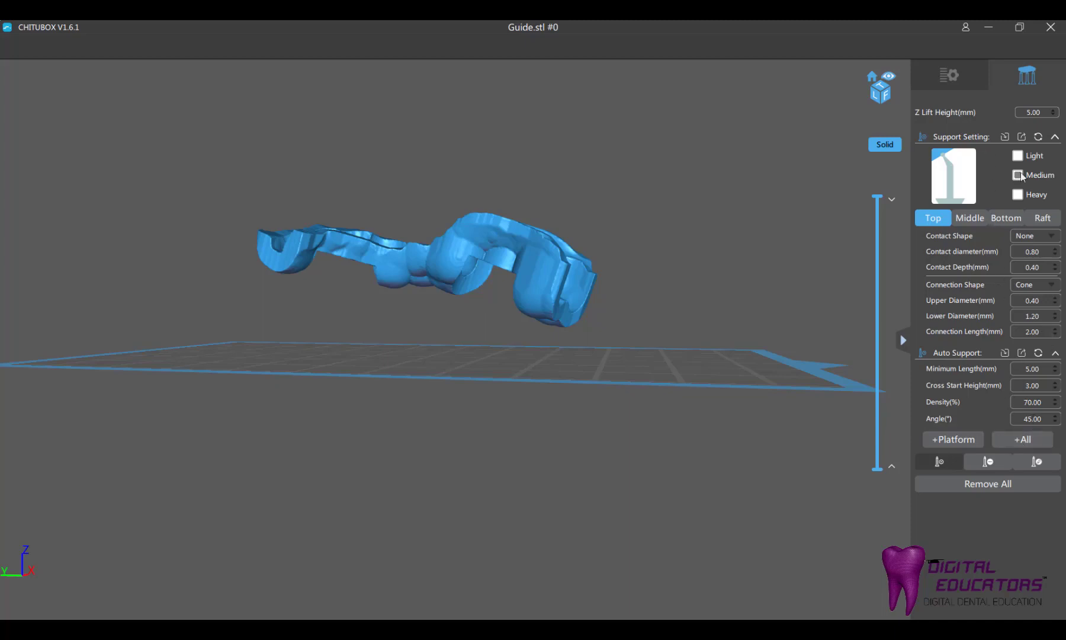
click(979, 219)
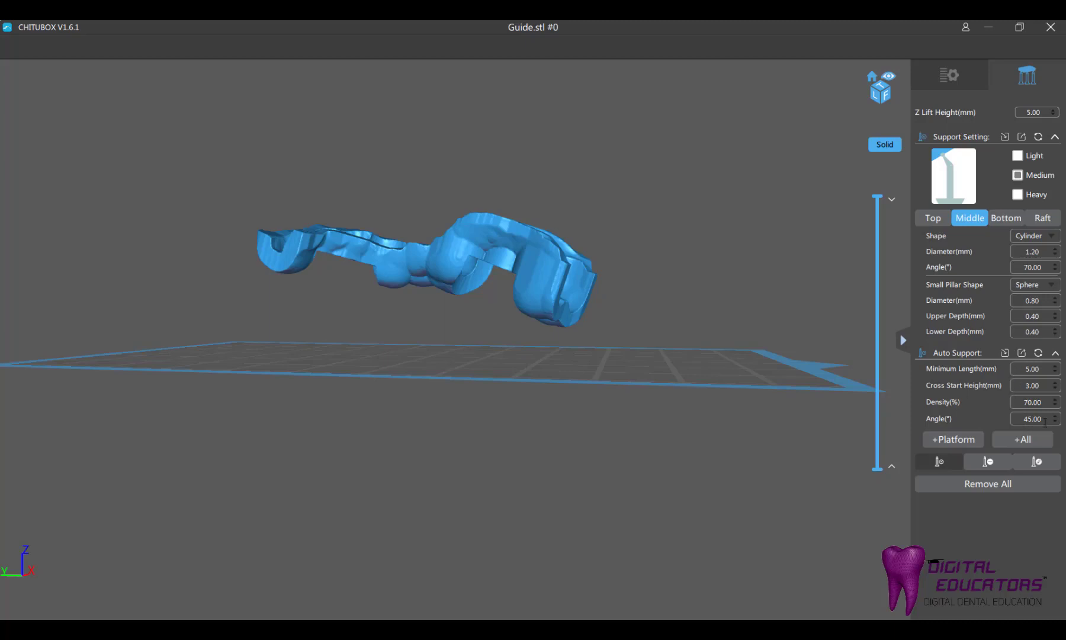
click(1019, 221)
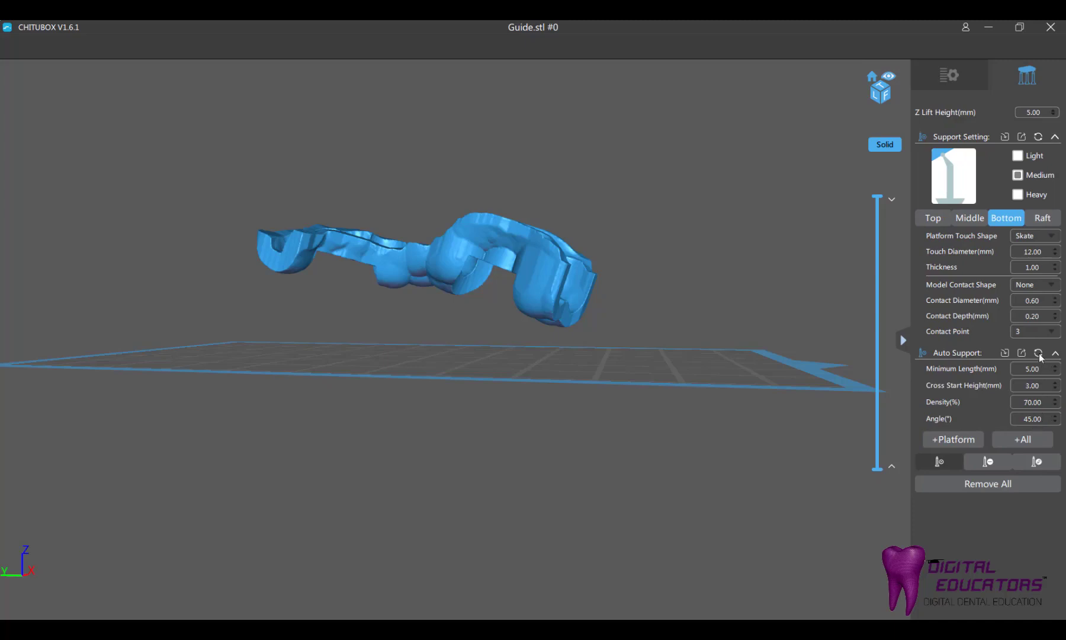
click(1043, 218)
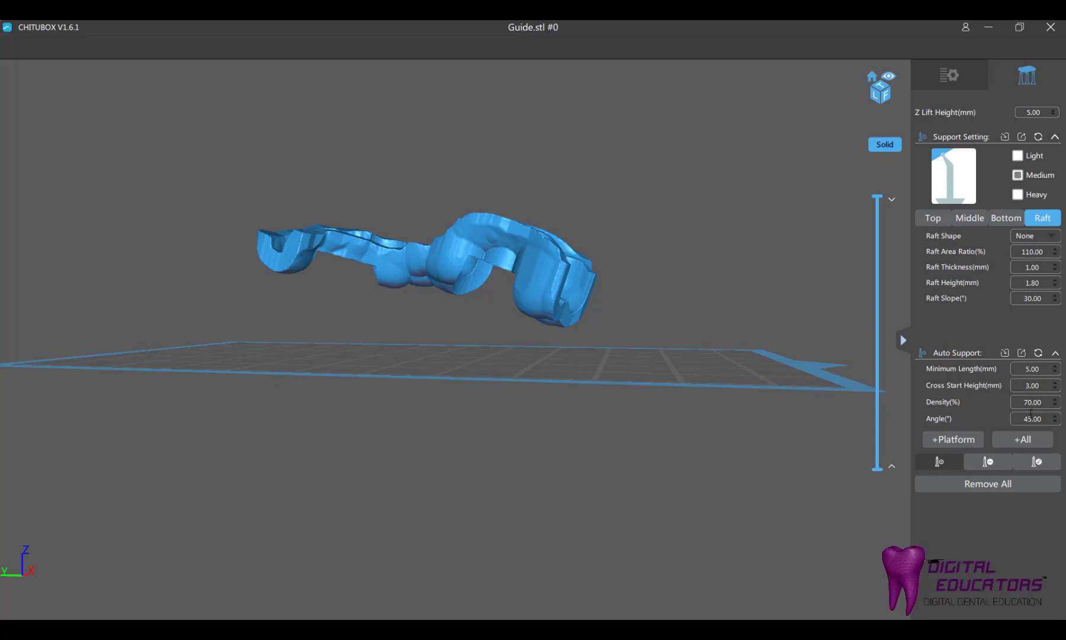
click(943, 218)
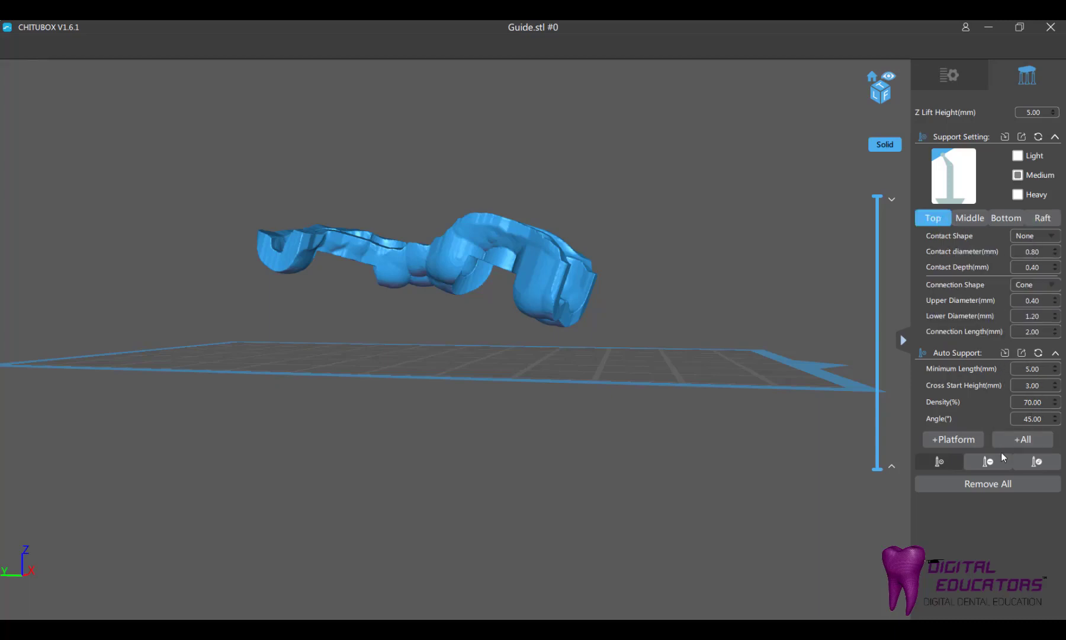
Generate automatic supports from the platform to the guide and inspect them from underneath.
click(965, 441)
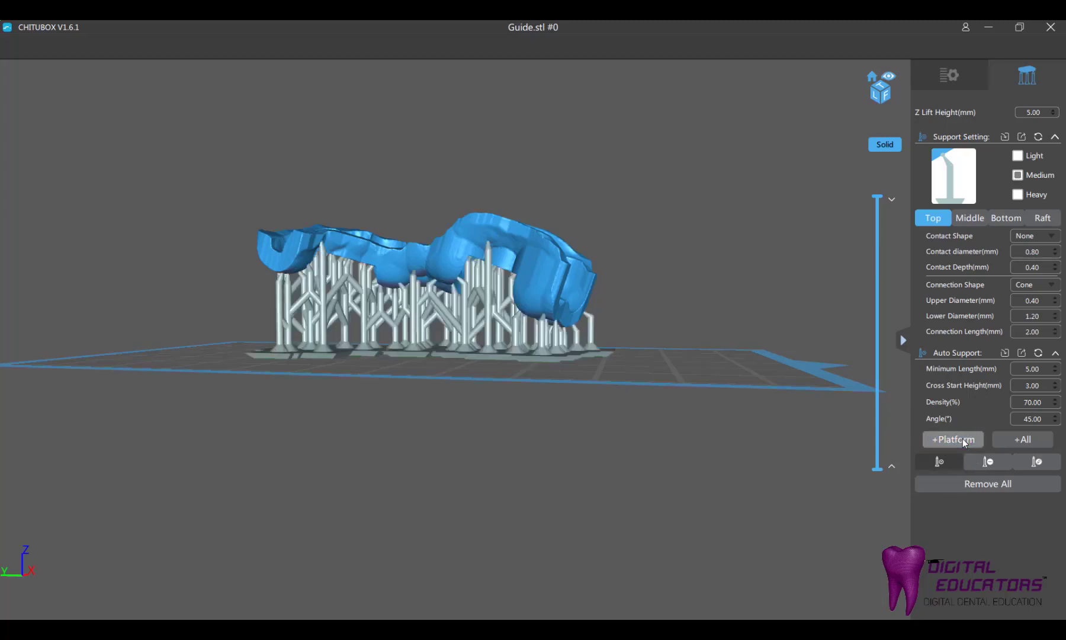
drag(454, 478, 642, 390)
scroll(642, 389, up, 8)
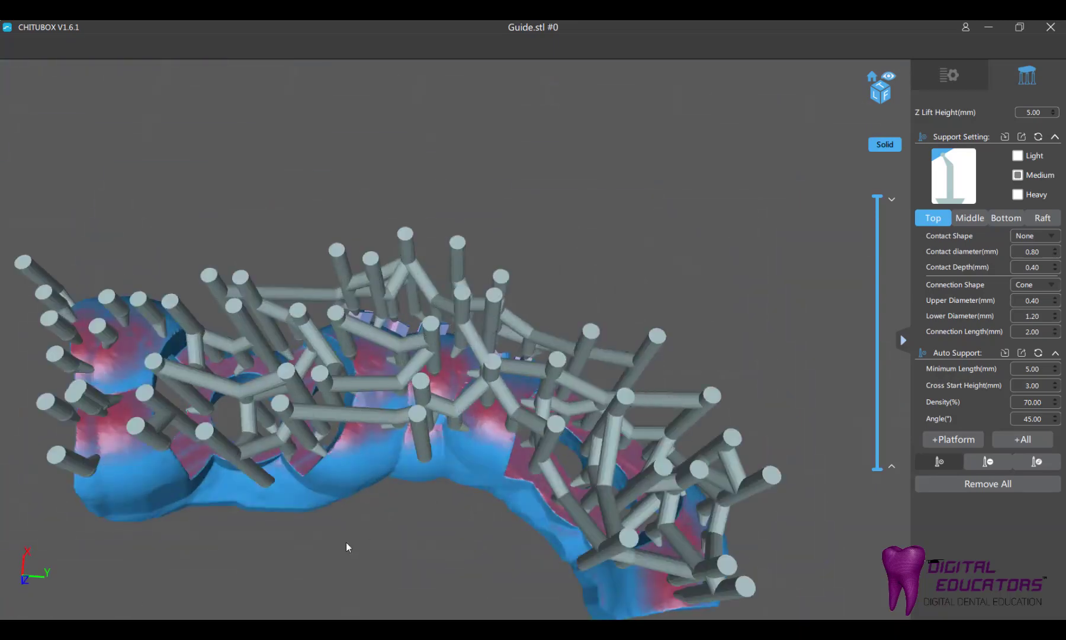
right_drag(373, 566, 373, 566)
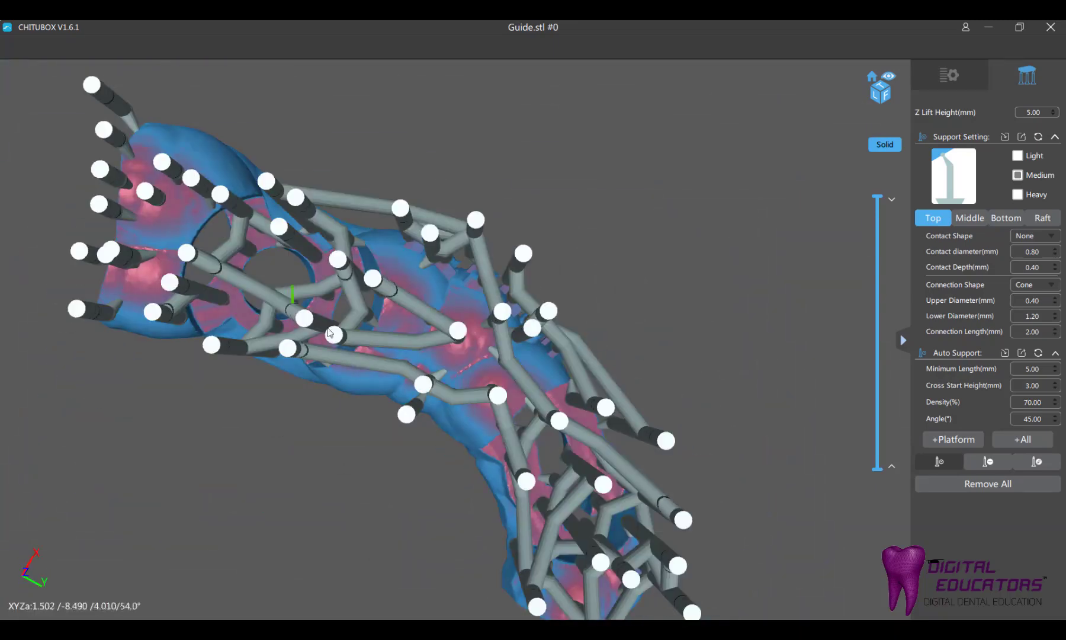
Delete the individual supports that touch the underside of the guide's circular sleeve opening.
click(988, 462)
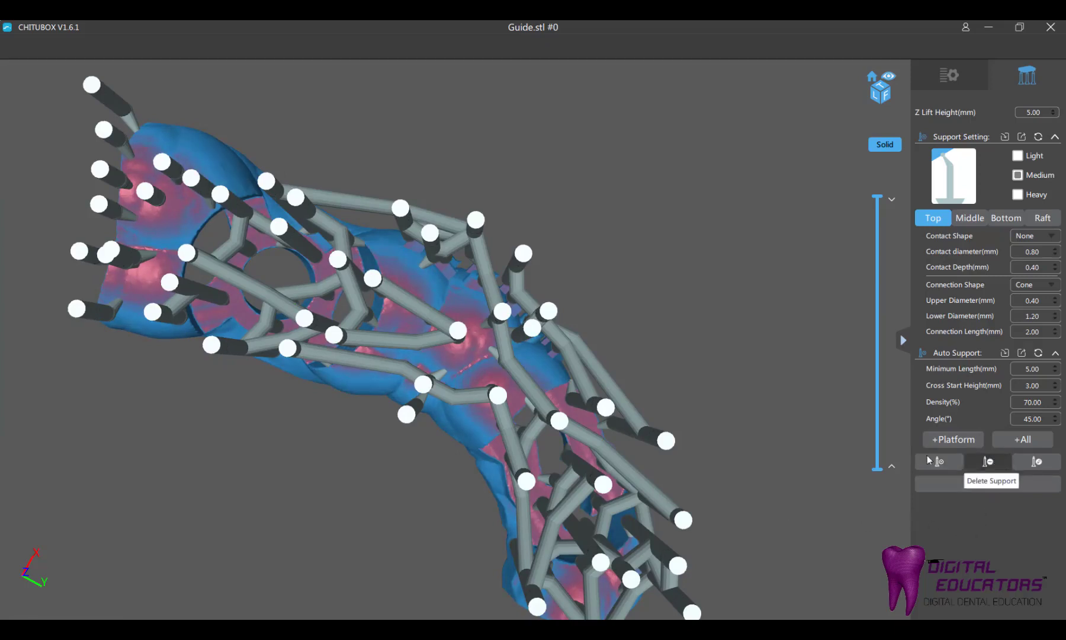
click(250, 249)
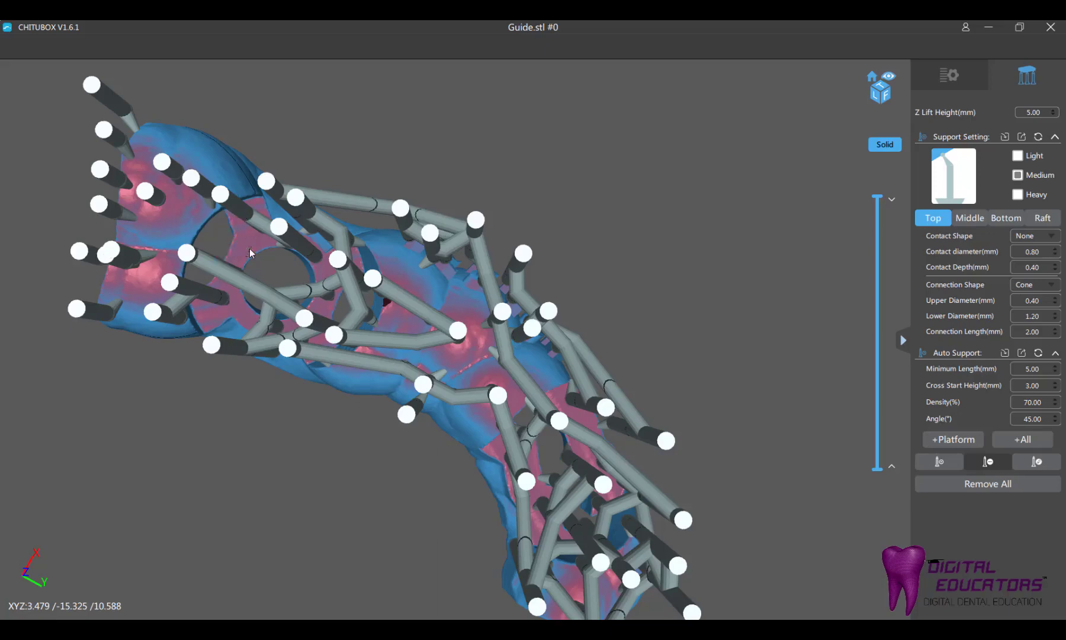
right_drag(217, 511, 352, 533)
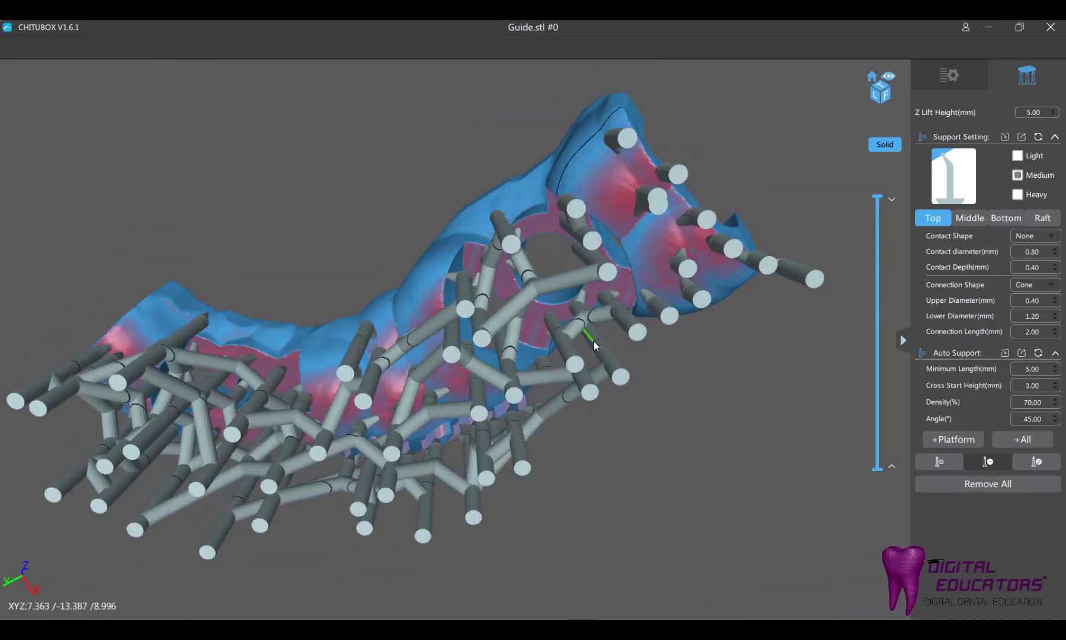
click(578, 301)
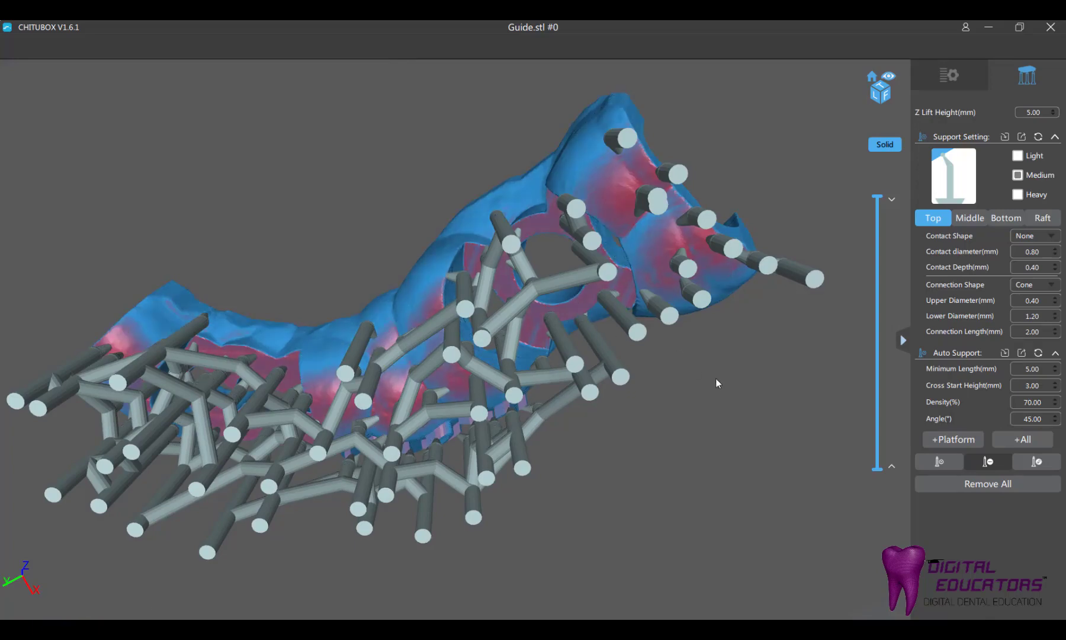
right_drag(716, 379, 554, 514)
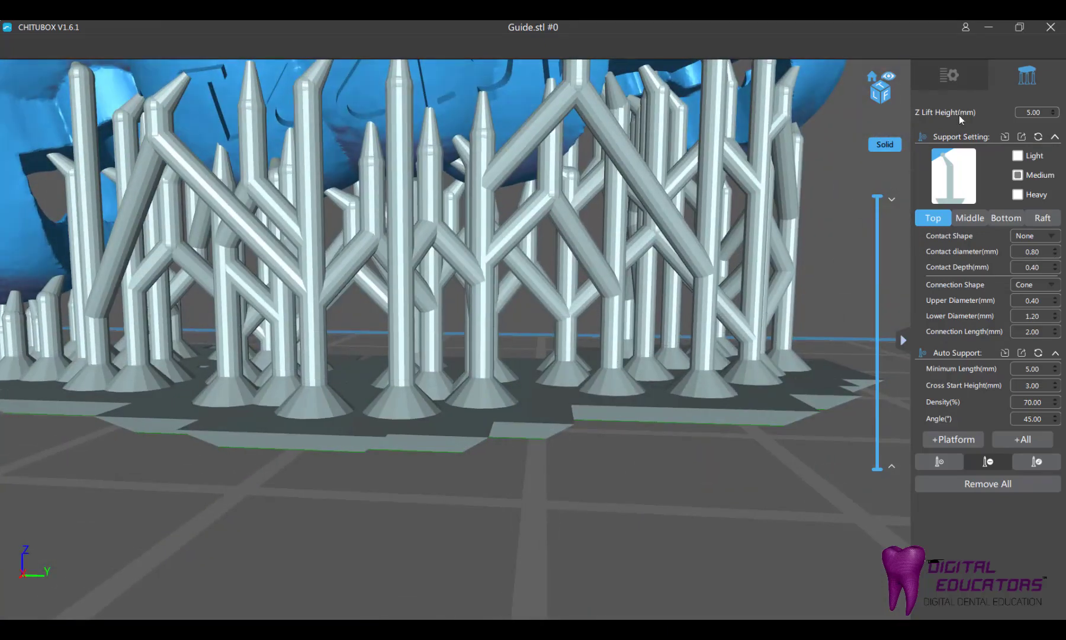
Slice the supported guide and save the result as _Guide.zip in the Sonic Tutorial folder.
click(955, 78)
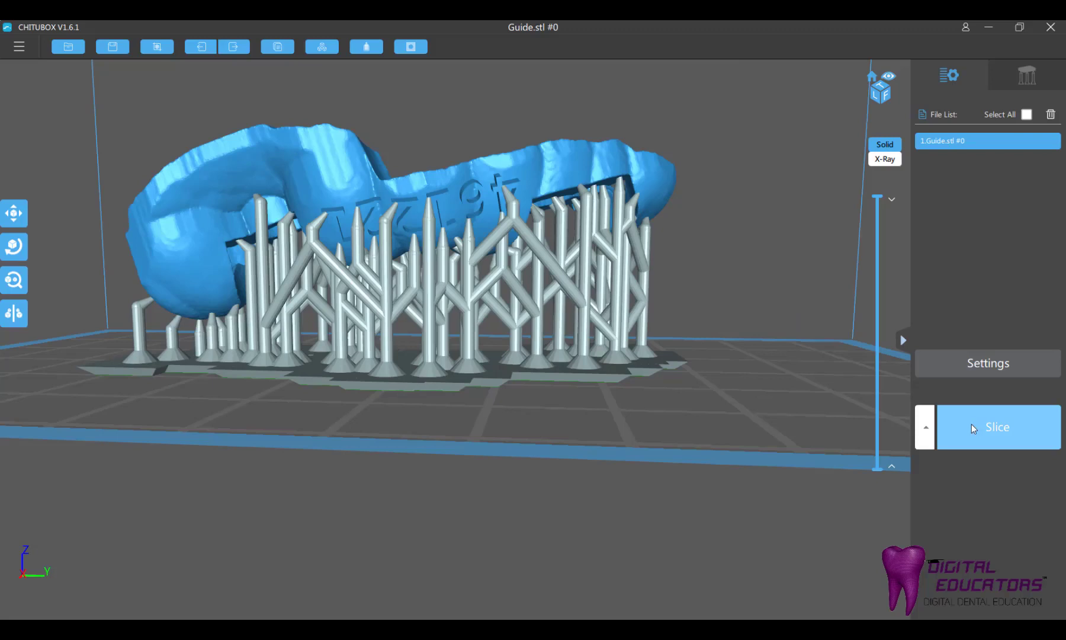
click(972, 424)
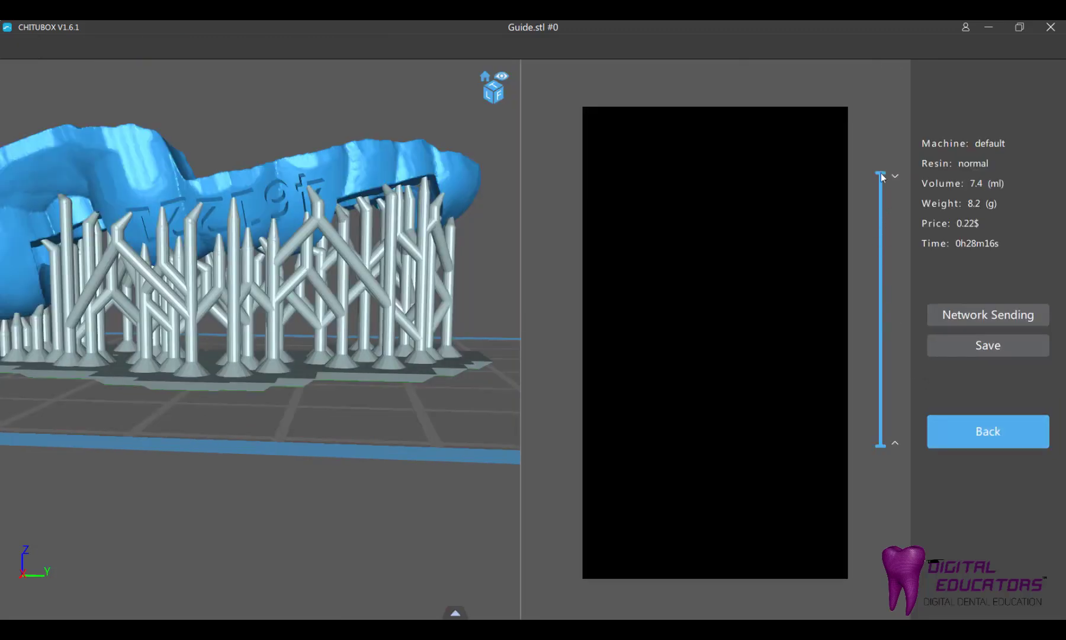
mouse_move(882, 175)
mouse_down()
mouse_move(881, 450)
mouse_move(877, 161)
mouse_up()
click(961, 347)
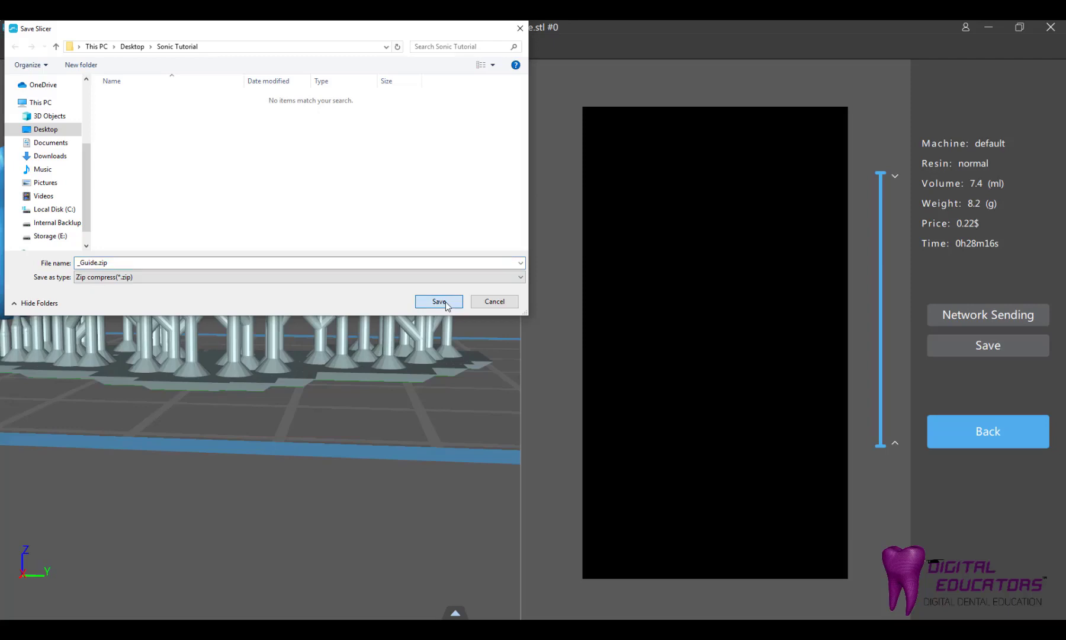
click(446, 301)
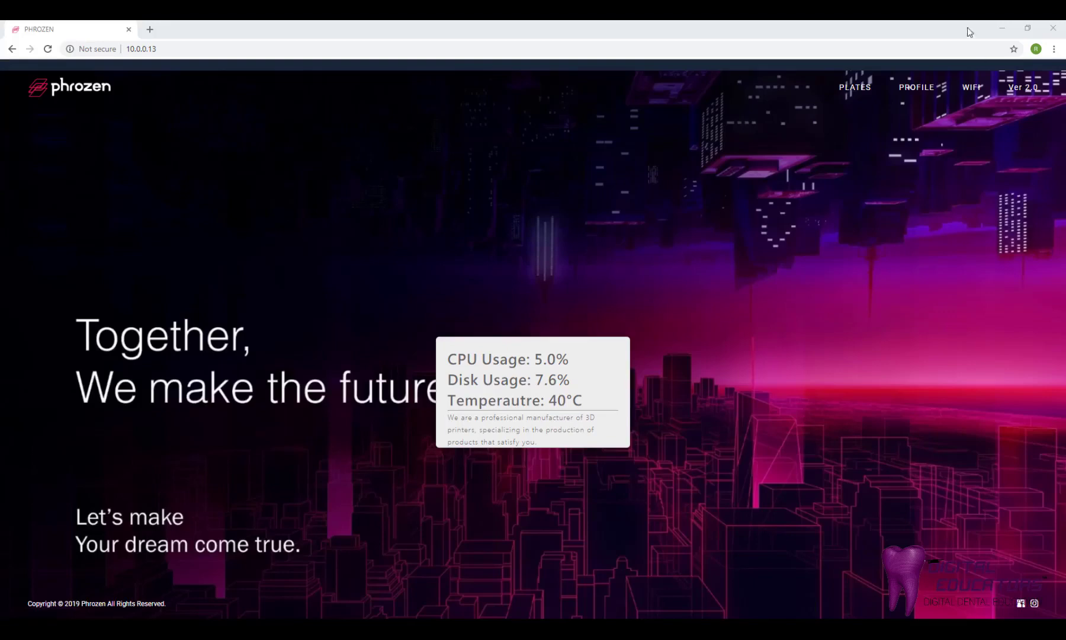
In the Phrozen web interface's profiles, start a new resin profile named Nextdent SG with thickness 0.1 mm and down speed 400.
click(915, 89)
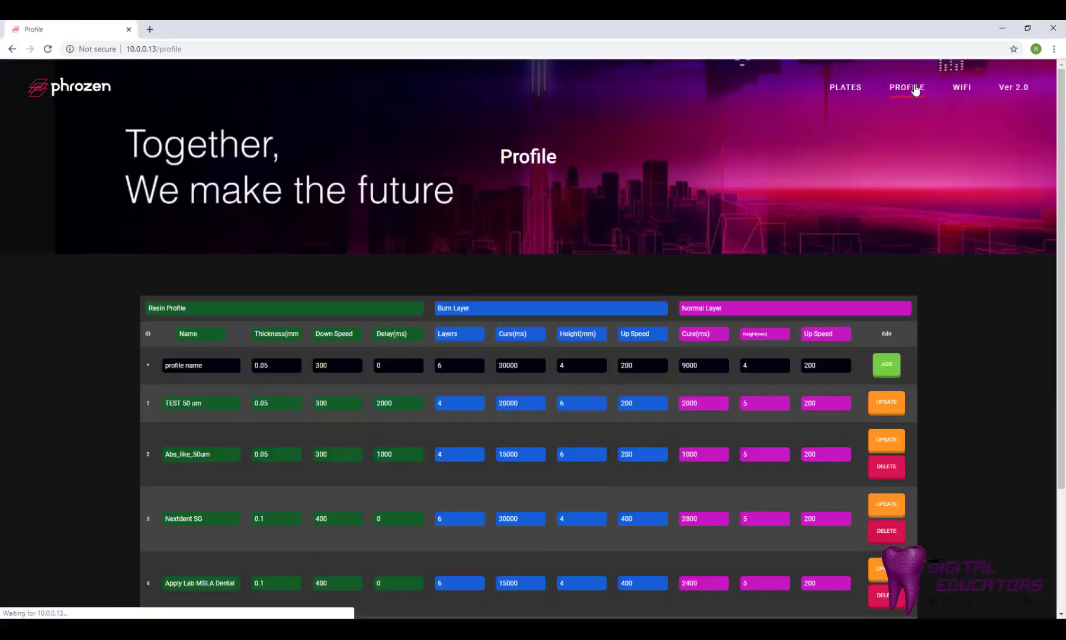
scroll(797, 214, down, 3)
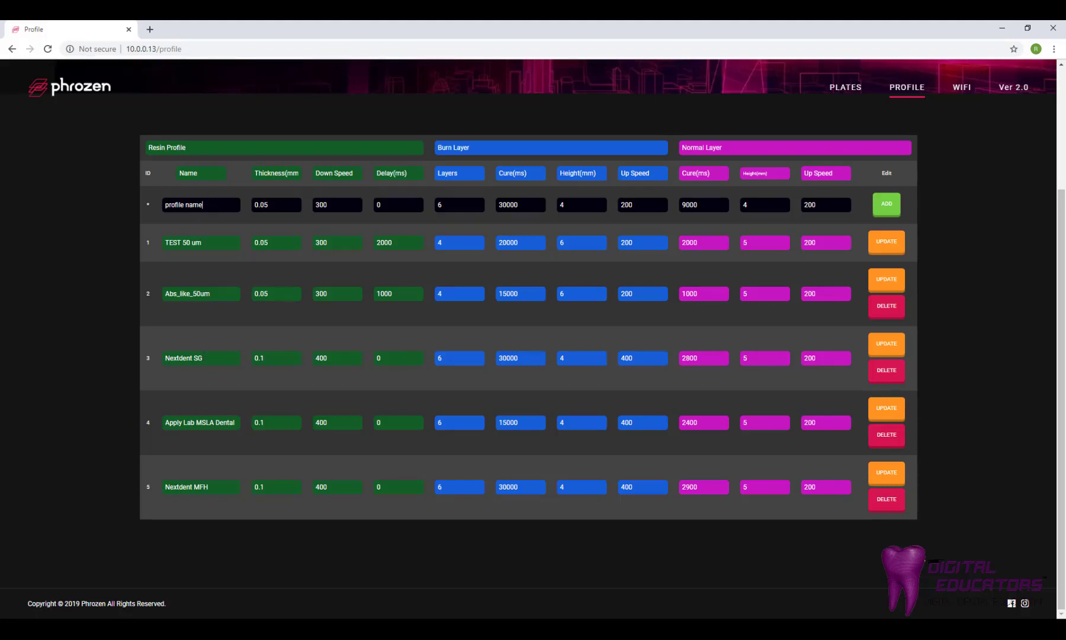
drag(206, 205, 111, 205)
text(Nextdent SG)
double_click(261, 205)
text(0.1)
key(Tab)
text(400)
Set the new profile's burn layer up speed to 400, normal layer cure to 2800 ms and normal layer height to 5 mm.
drag(638, 205, 600, 205)
text(400)
key(ctrl+a)
text(2800)
key(Tab)
text(5)
Extend the new profile's name to Nextdent SG Duplicate and add it to the printer's resin profiles.
click(205, 205)
text(Du)
key(BackSpace)
key(BackSpace)
text(#2)
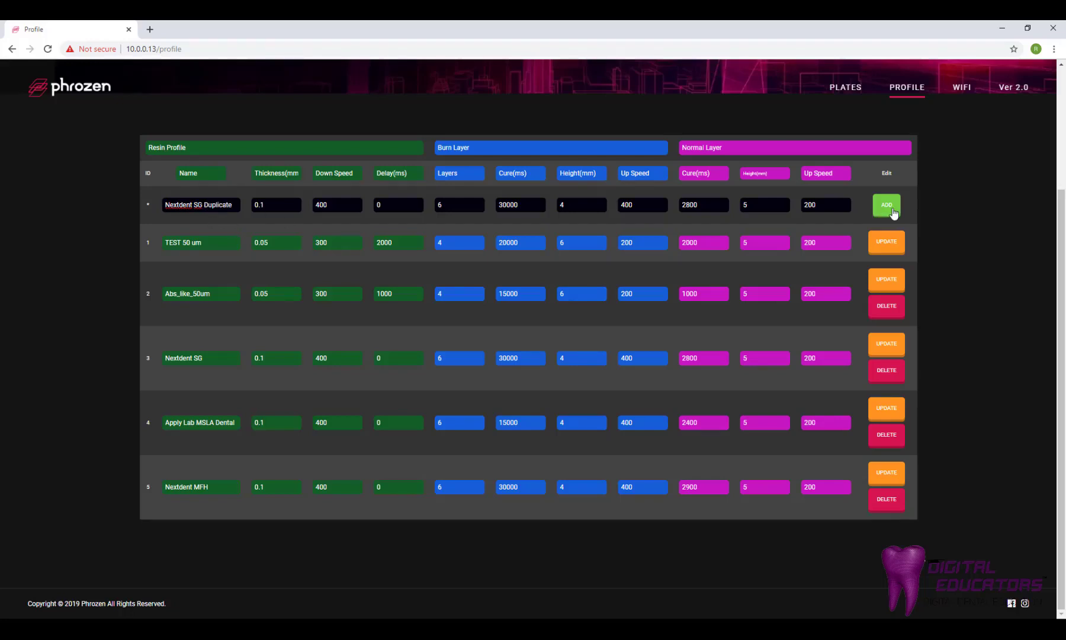
click(892, 209)
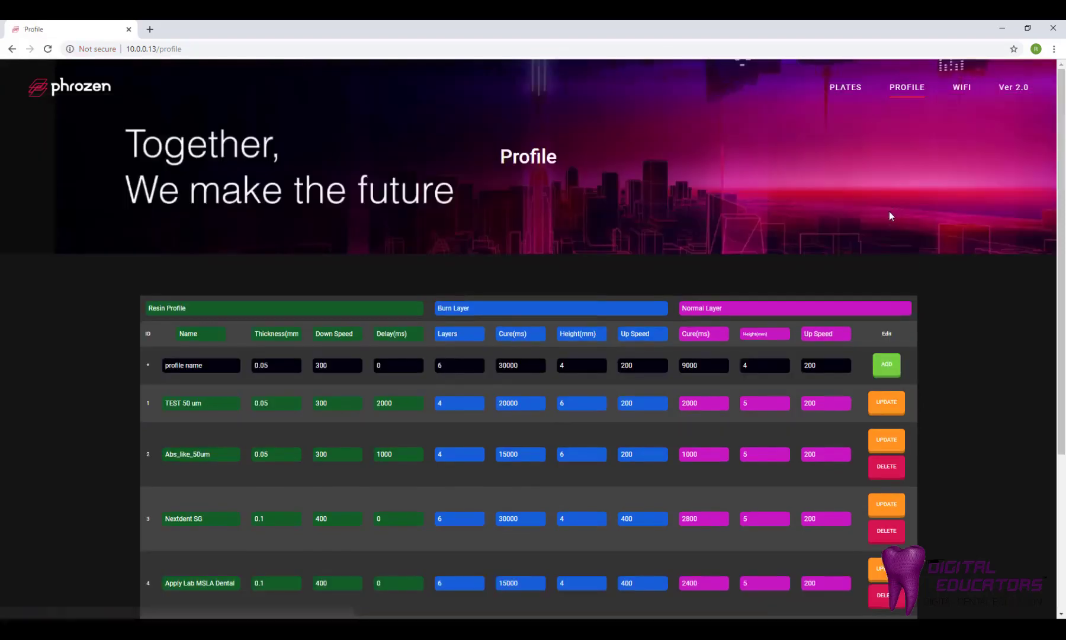
scroll(889, 211, down, 3)
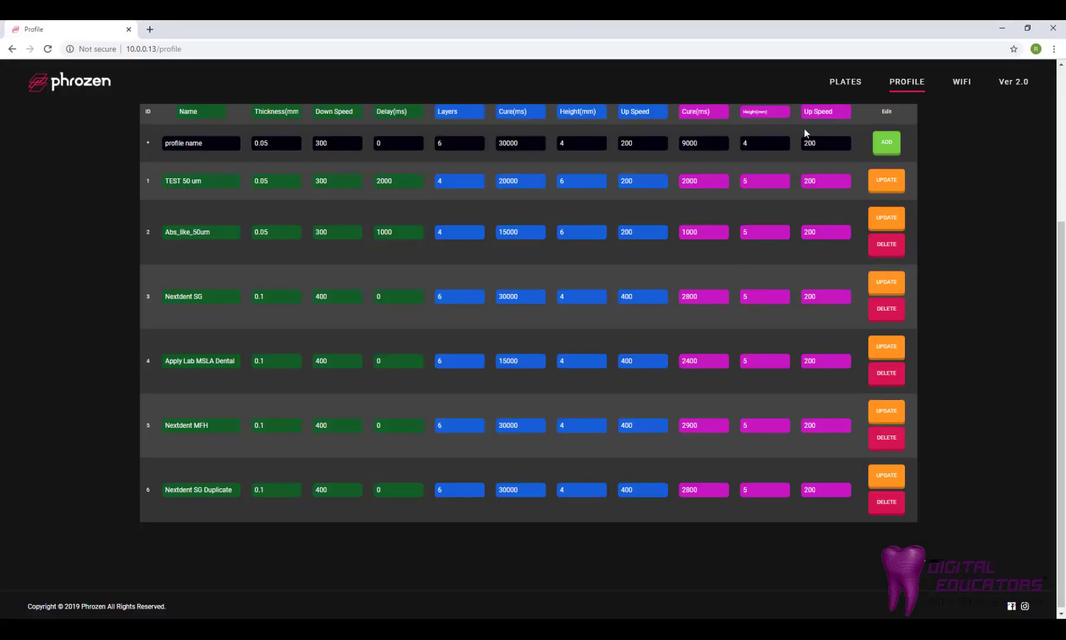
Upload _Guide.zip from the Sonic Tutorial folder to the printer's plates.
click(842, 89)
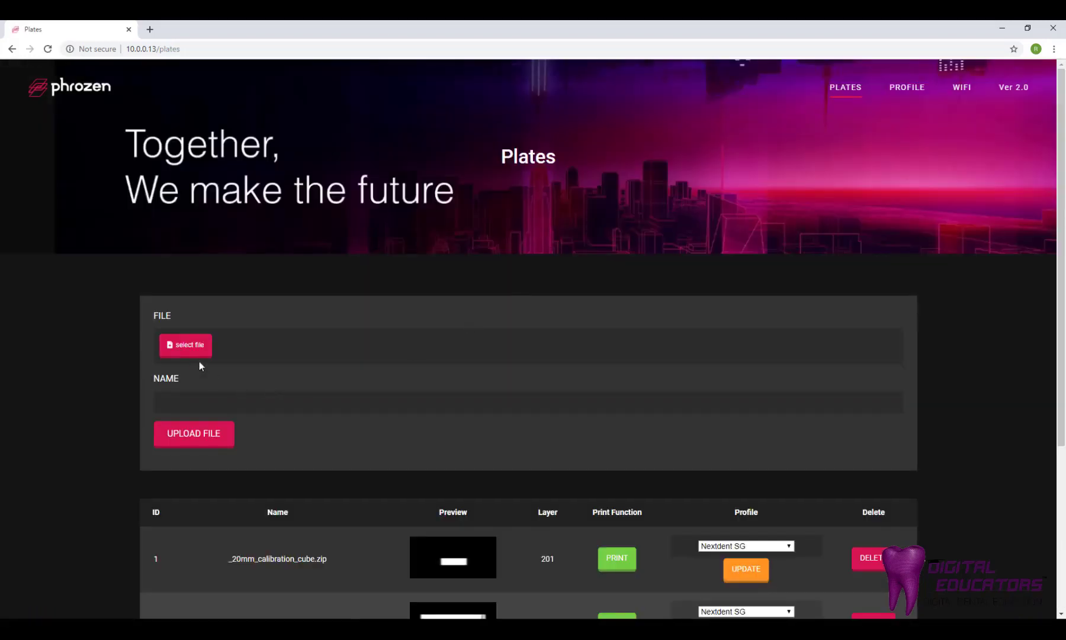
click(200, 346)
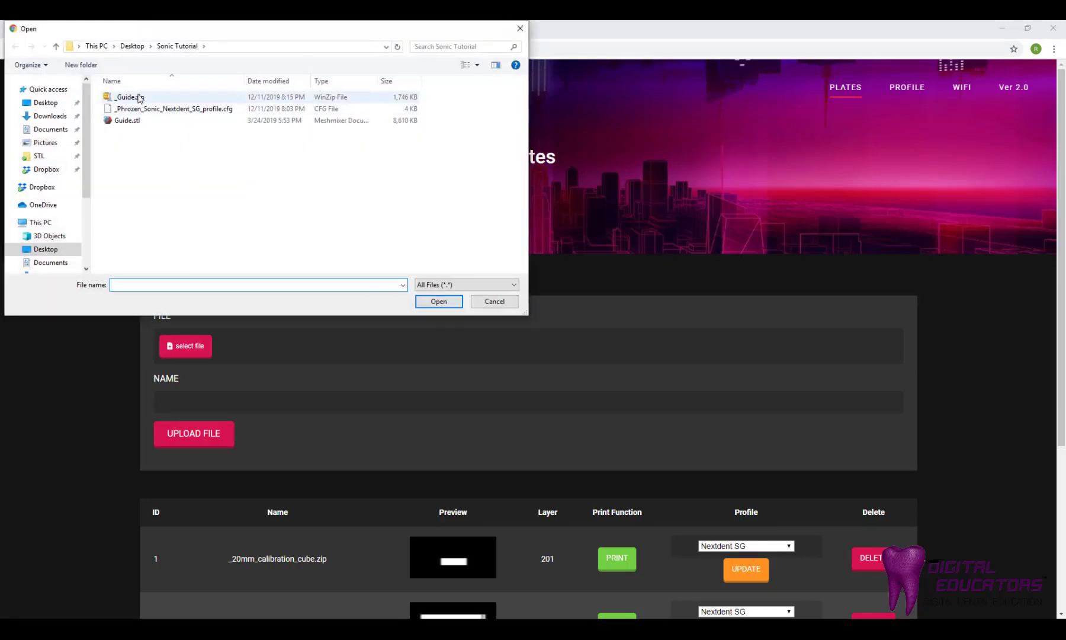
click(140, 100)
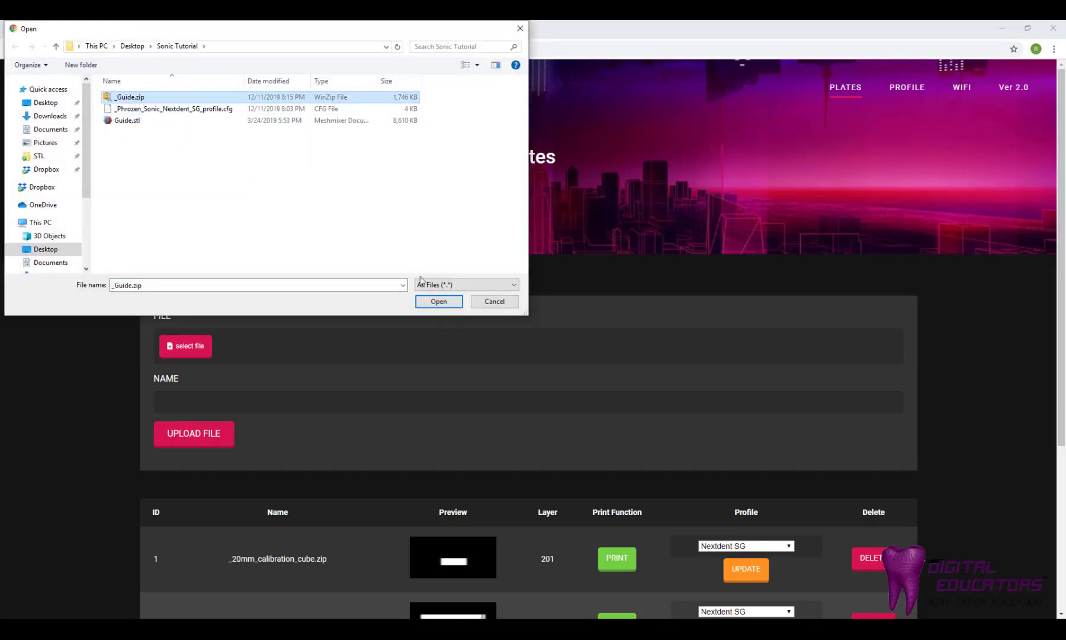
click(438, 302)
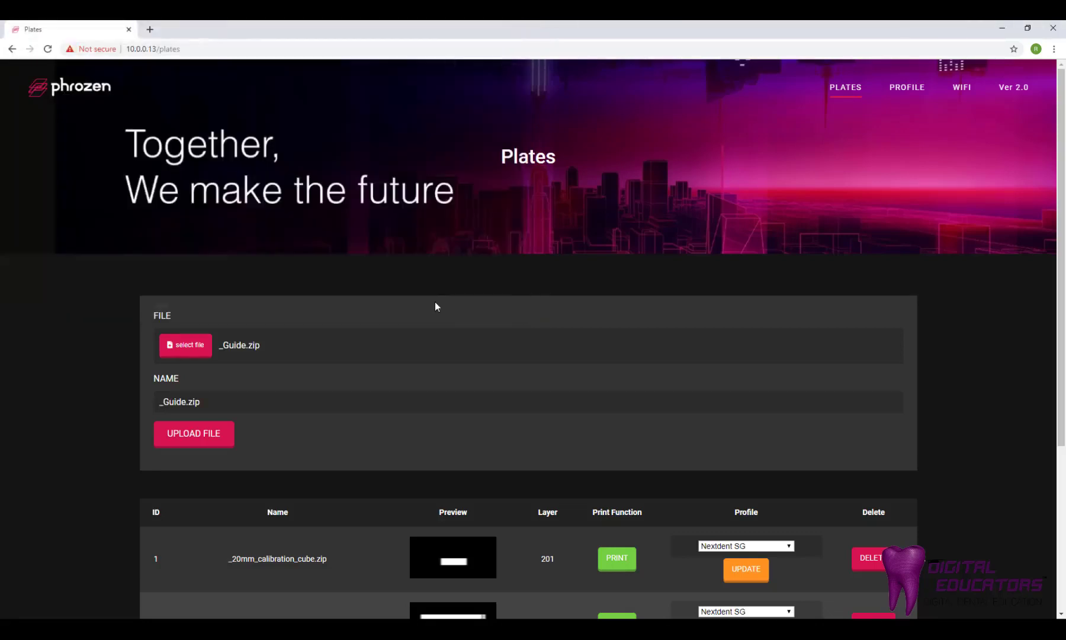
scroll(435, 302, down, 2)
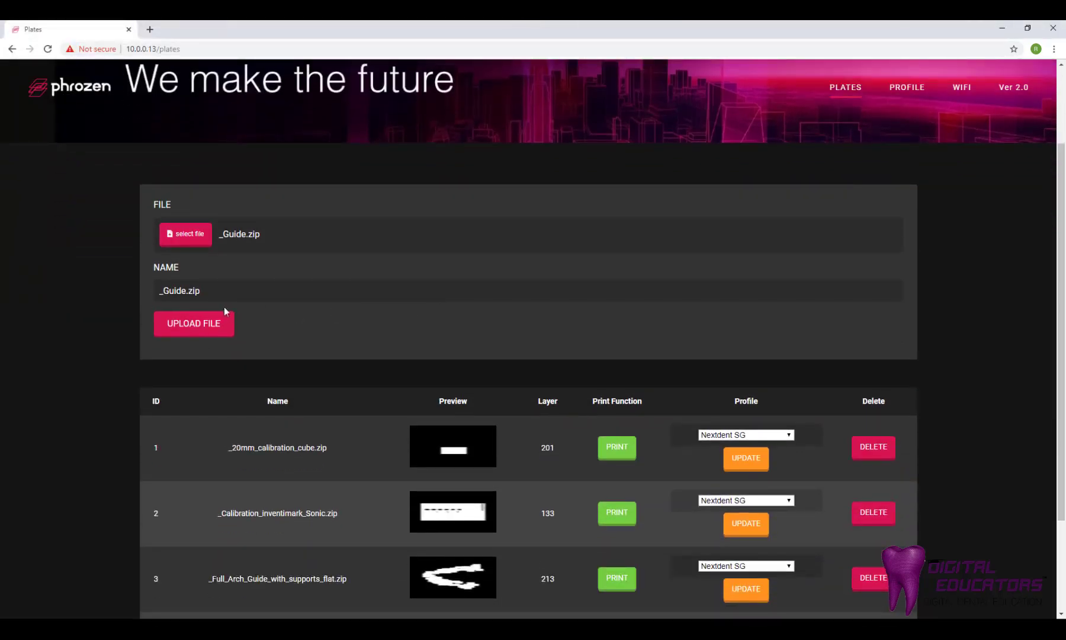
click(211, 323)
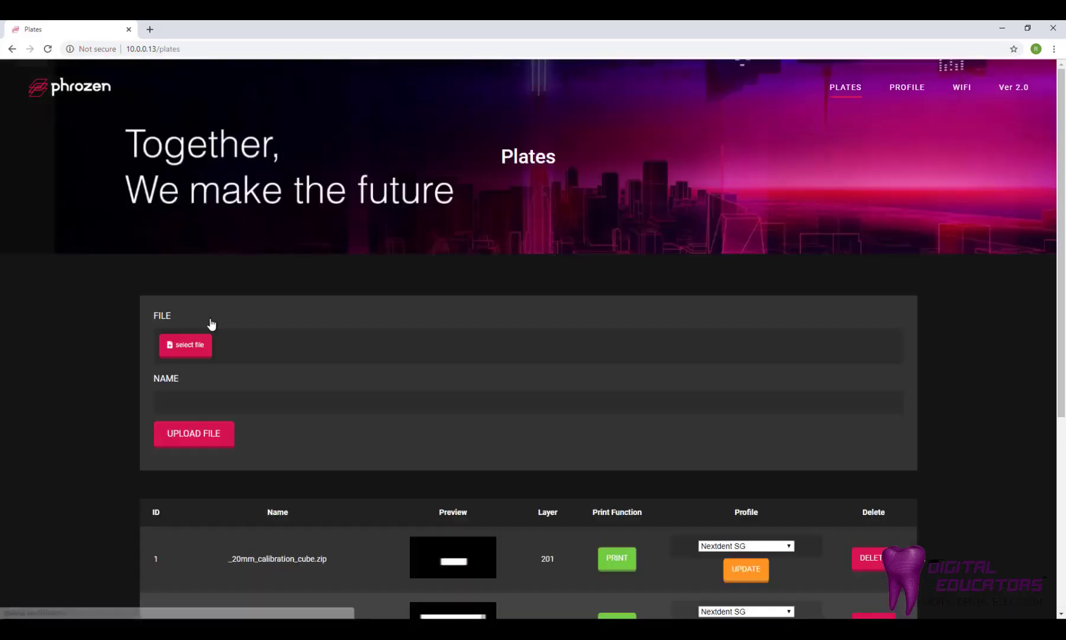
Assign the Nextdent SG Duplicate profile to the _Guide.zip plate and update it.
scroll(212, 324, down, 5)
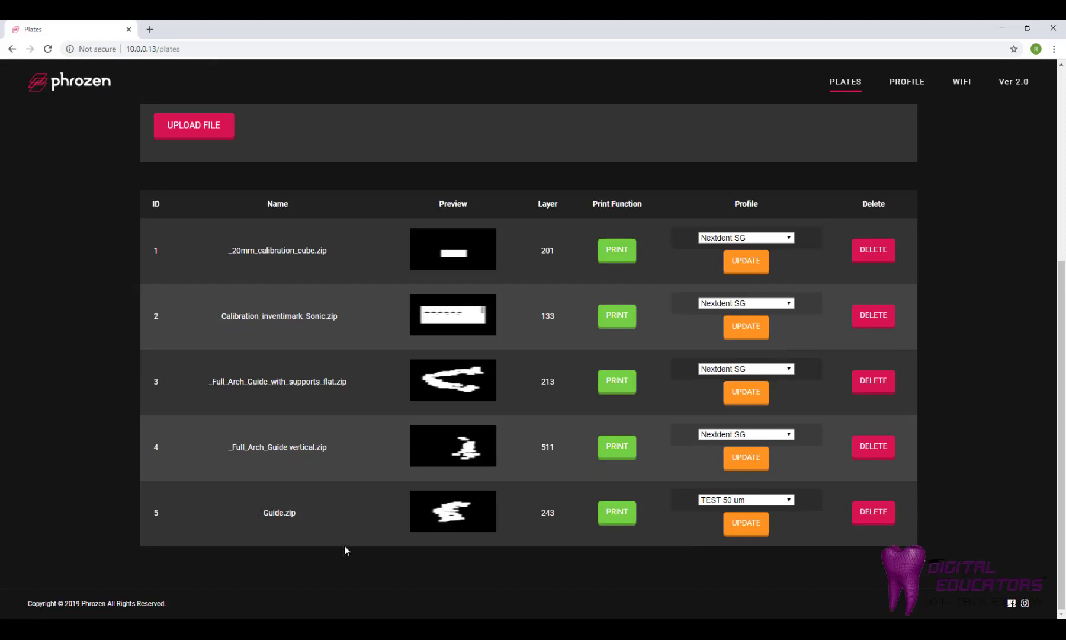
click(791, 501)
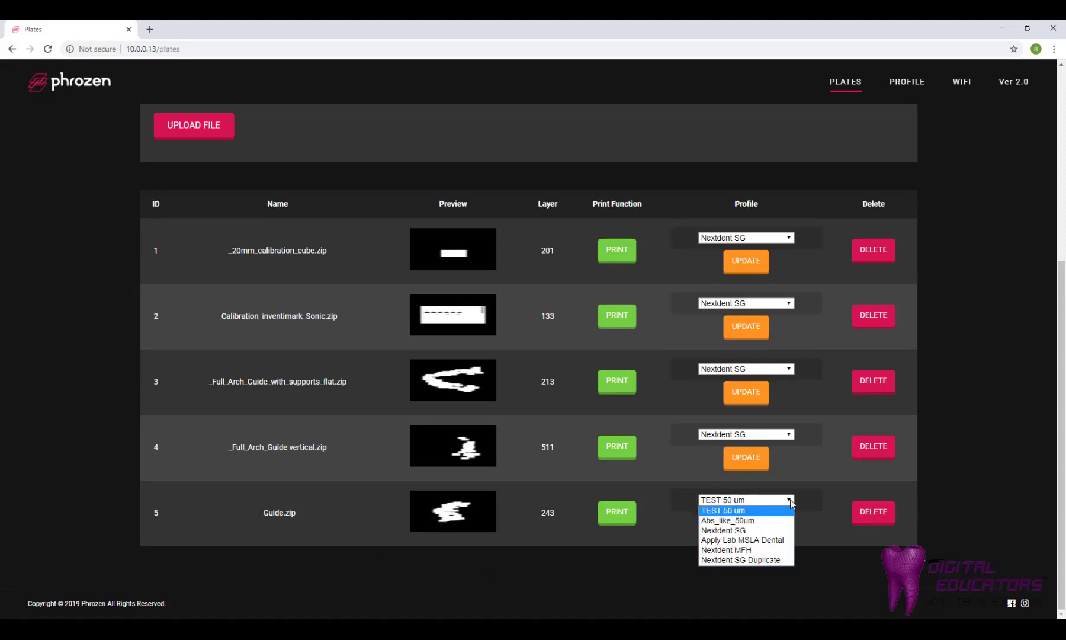
click(768, 560)
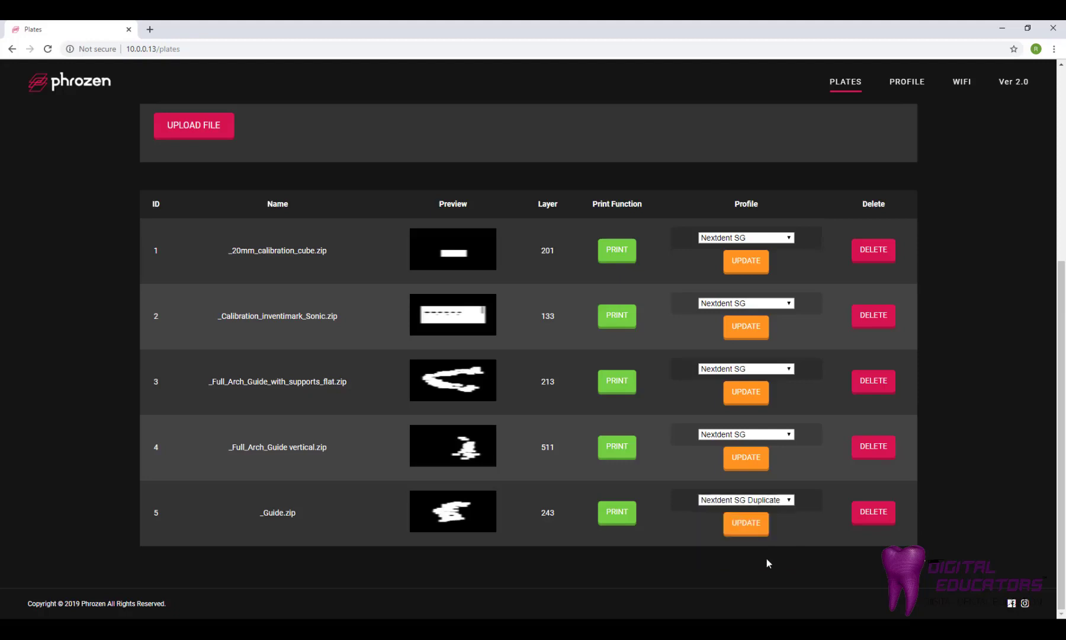
click(752, 529)
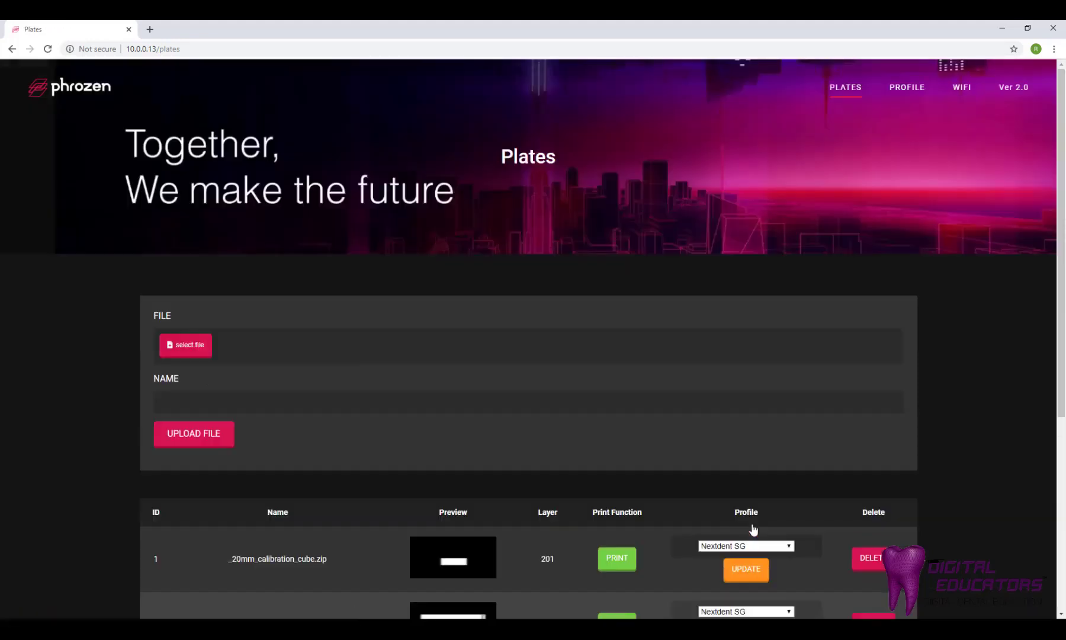